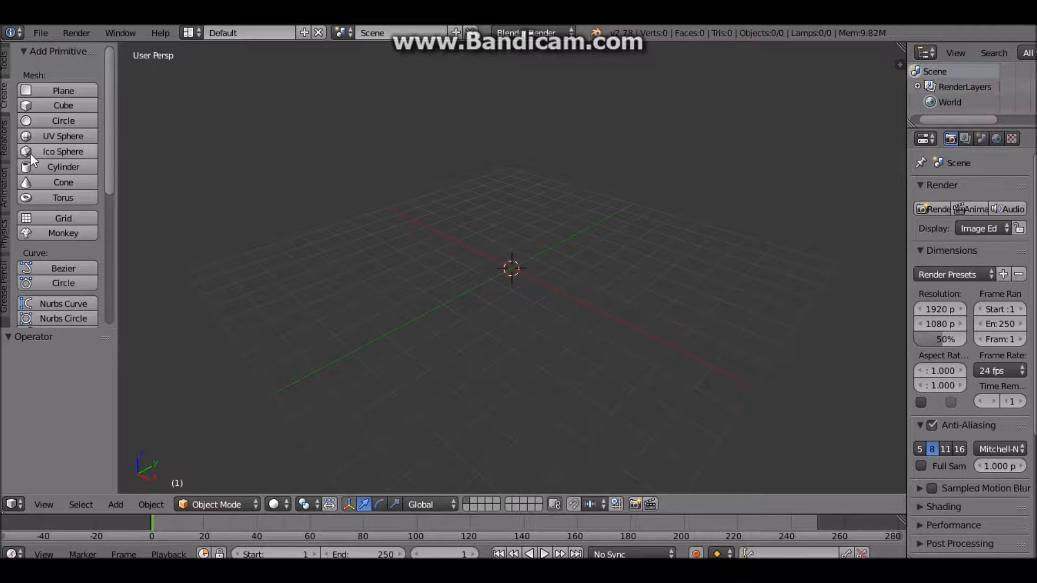
# Add a plane at the origin and enlarge it by factors of about 6.72 and 4.73
pyautogui.scroll(-2, 67, 228)
pyautogui.scroll(-2, 67, 227)
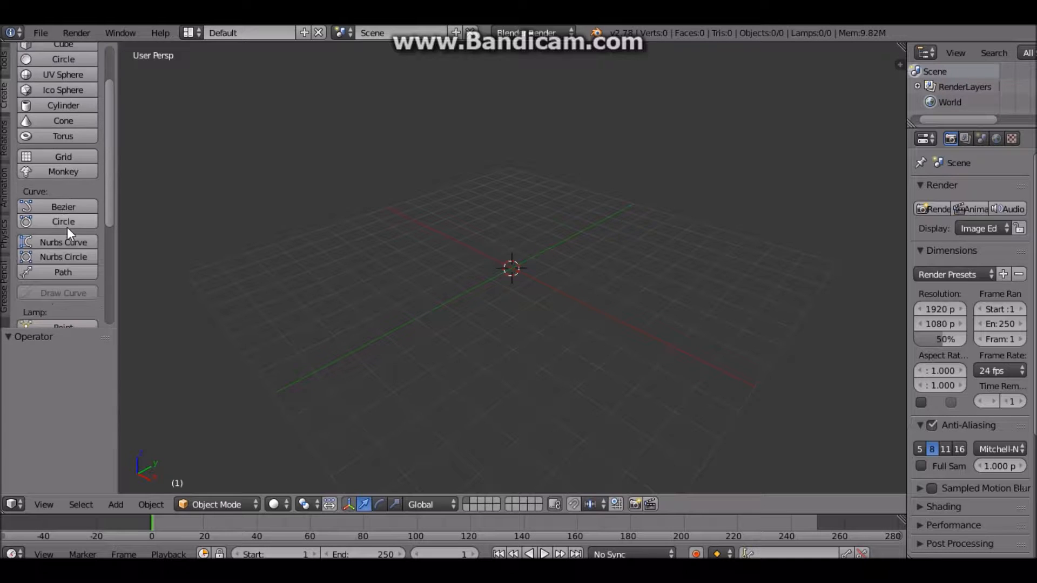
pyautogui.scroll(4, 67, 228)
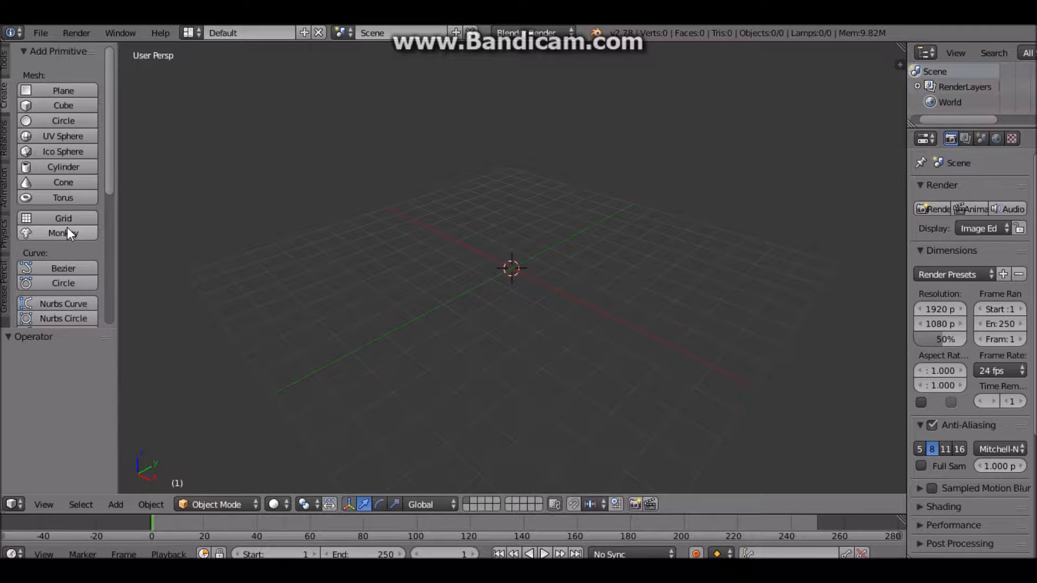
pyautogui.click(73, 89)
pyautogui.press('s')
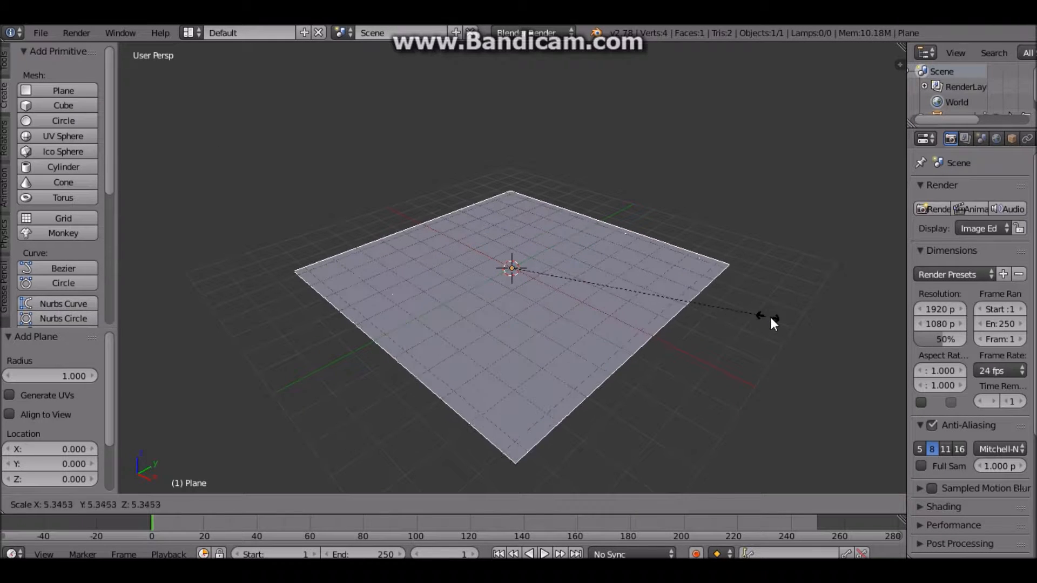
pyautogui.click(831, 326)
pyautogui.press('s')
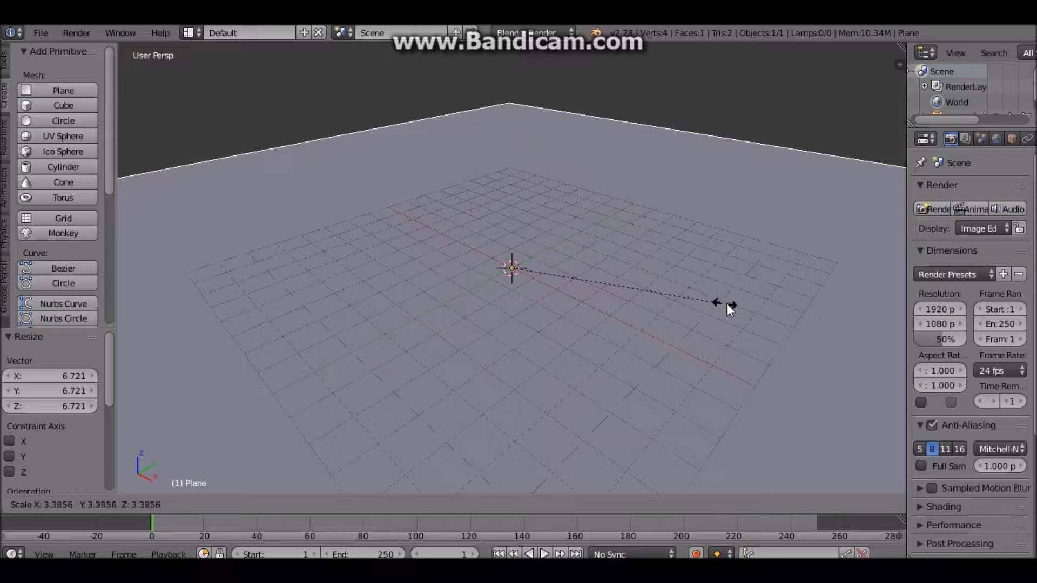
pyautogui.click(811, 297)
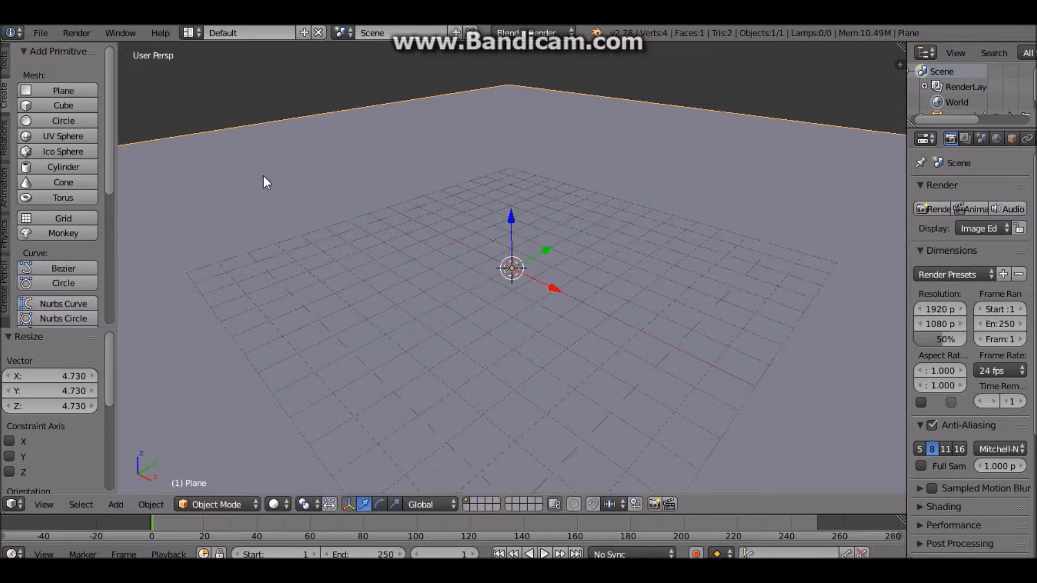
# Enlarge the ground plane further by factors of about 2.13 and 2.70
pyautogui.press('s')
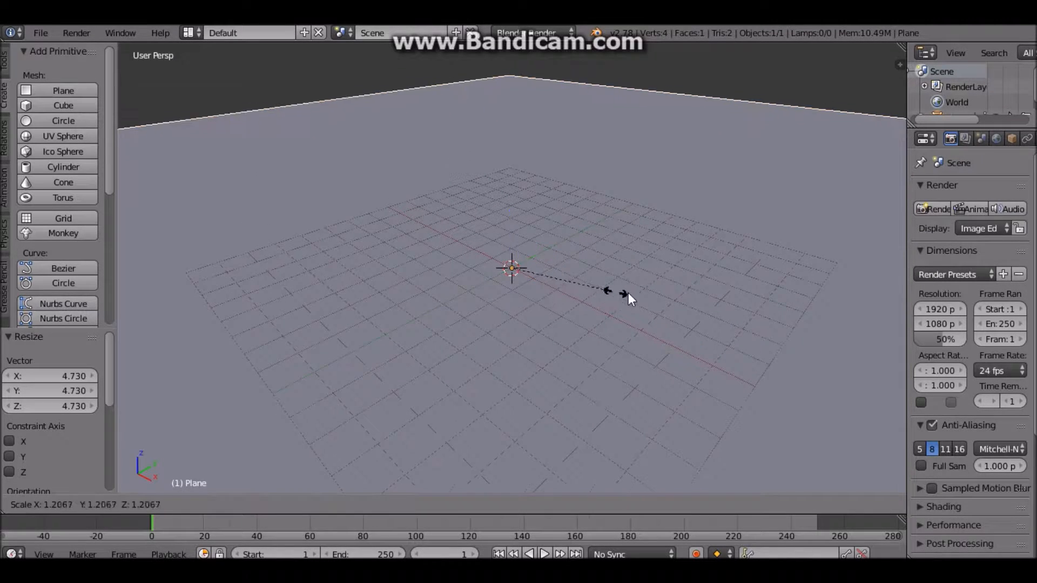
pyautogui.click(695, 292)
pyautogui.press('s')
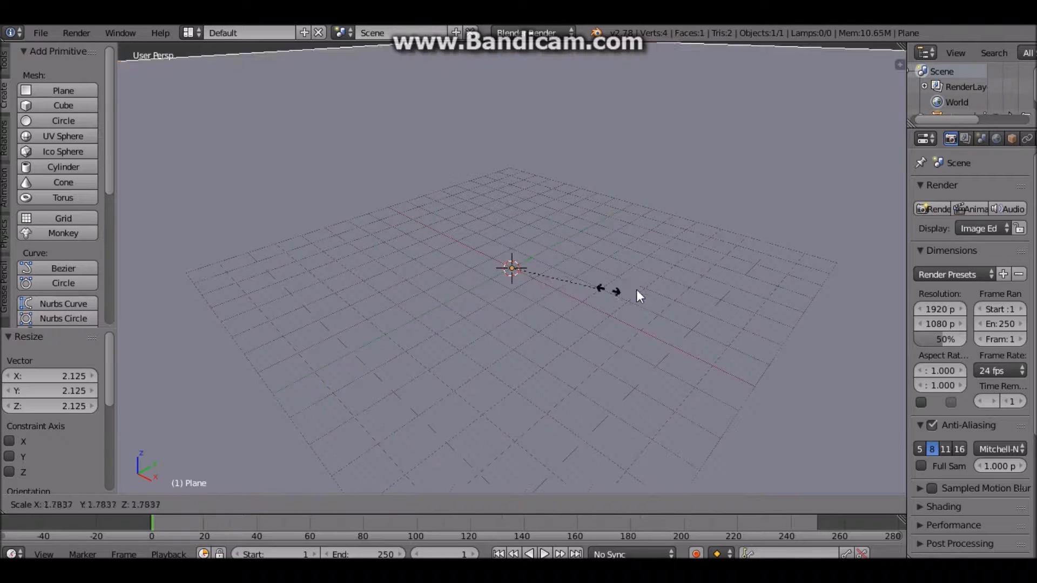
pyautogui.click(650, 289)
# Add a cube at the origin, raise it about 1.385 along Z and scale it up about 1.36 times
pyautogui.moveTo(539, 283); pyautogui.dragTo(314, 209, button='middle')
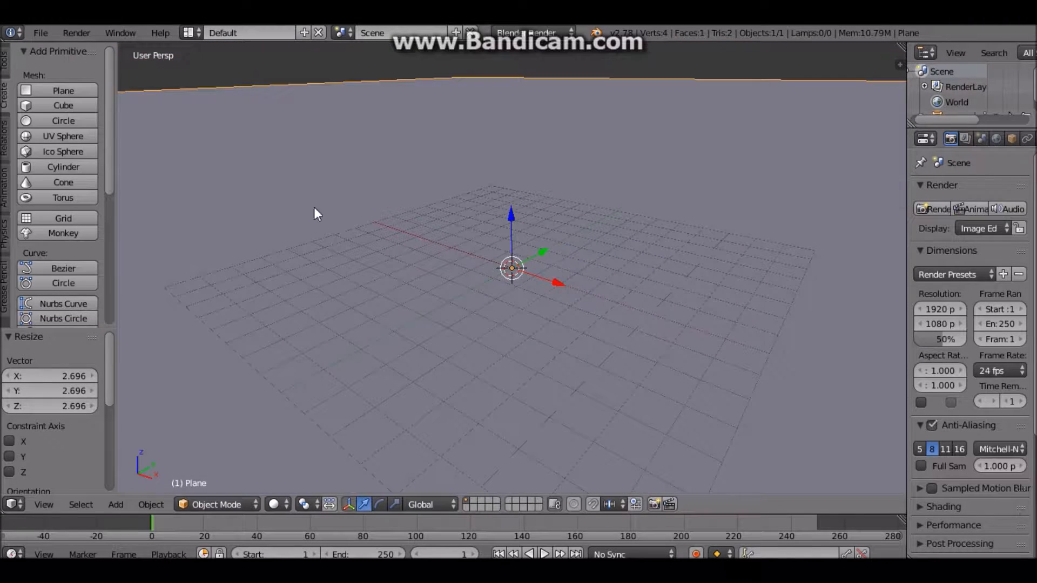
pyautogui.click(86, 106)
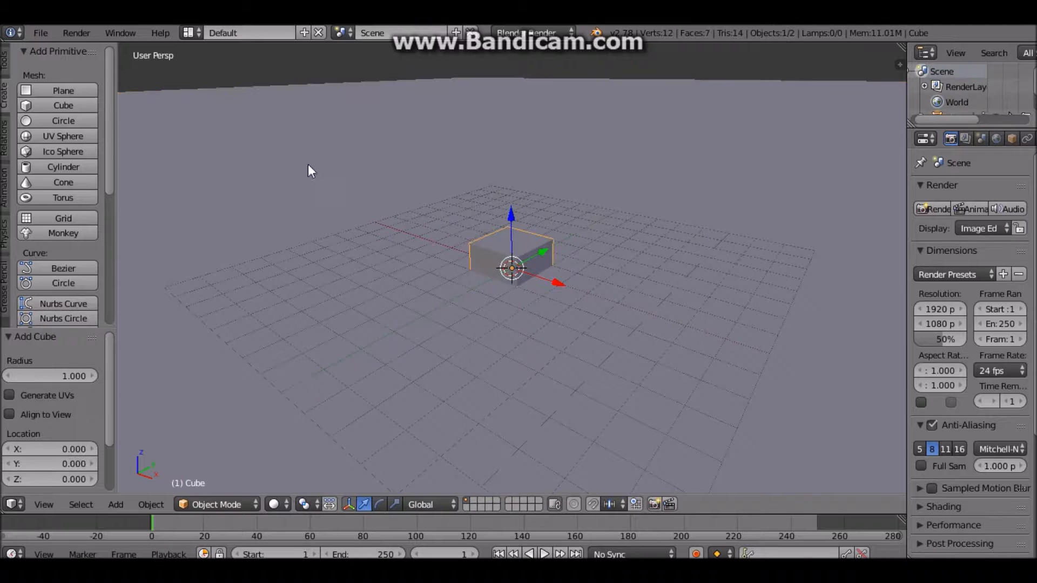
pyautogui.moveTo(513, 217); pyautogui.dragTo(532, 179)
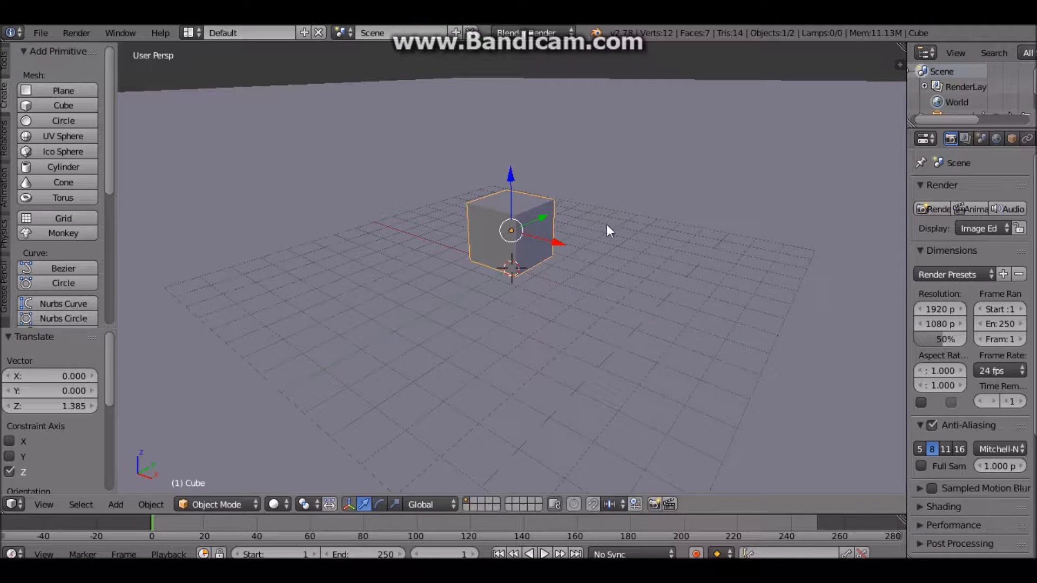
pyautogui.press('s')
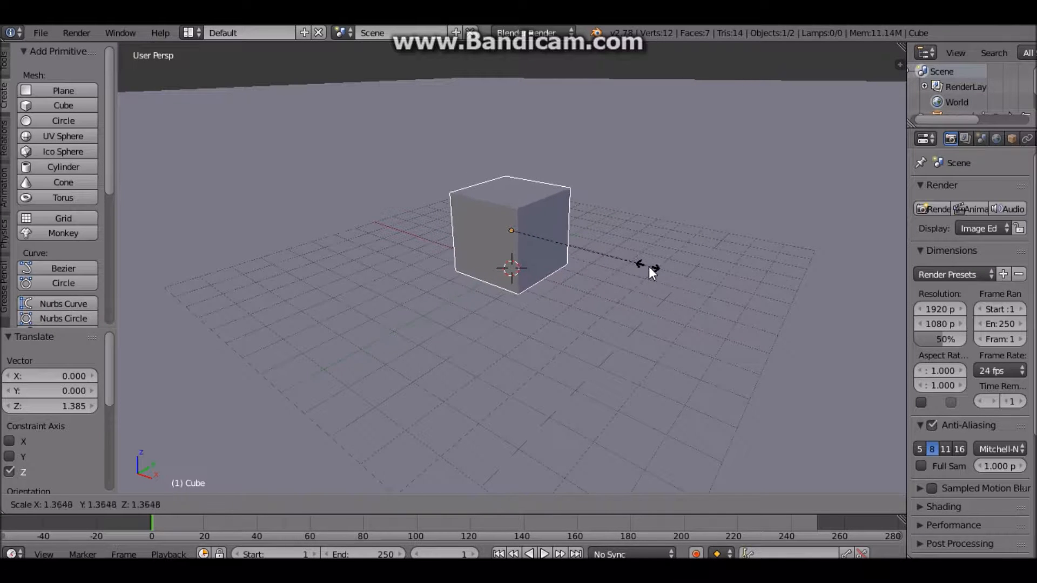
pyautogui.click(653, 270)
# Enter Edit Mode on the cube, switch to face selection and select only its top face
pyautogui.press('Tab')
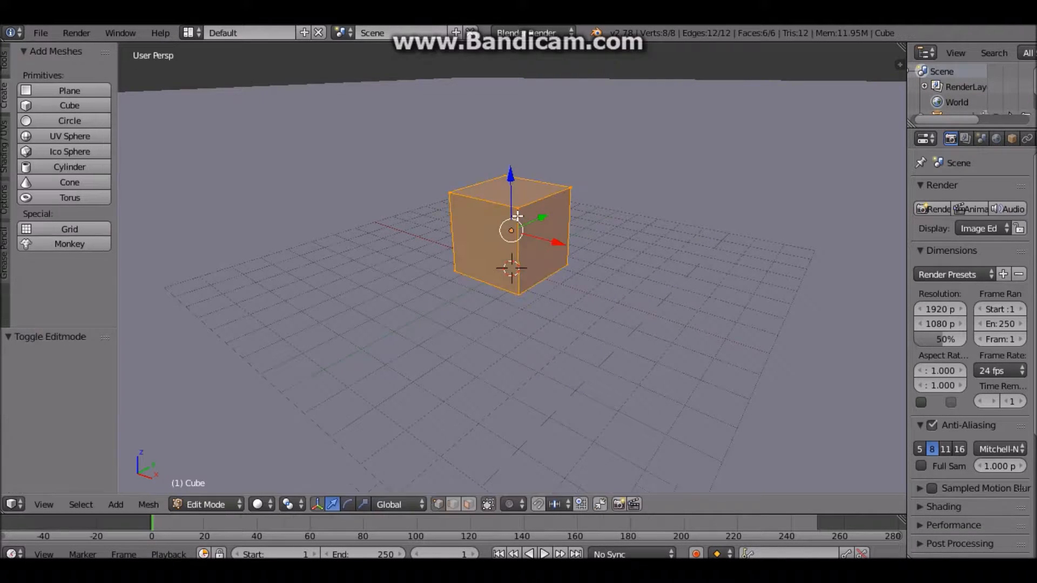
pyautogui.press('Tab')
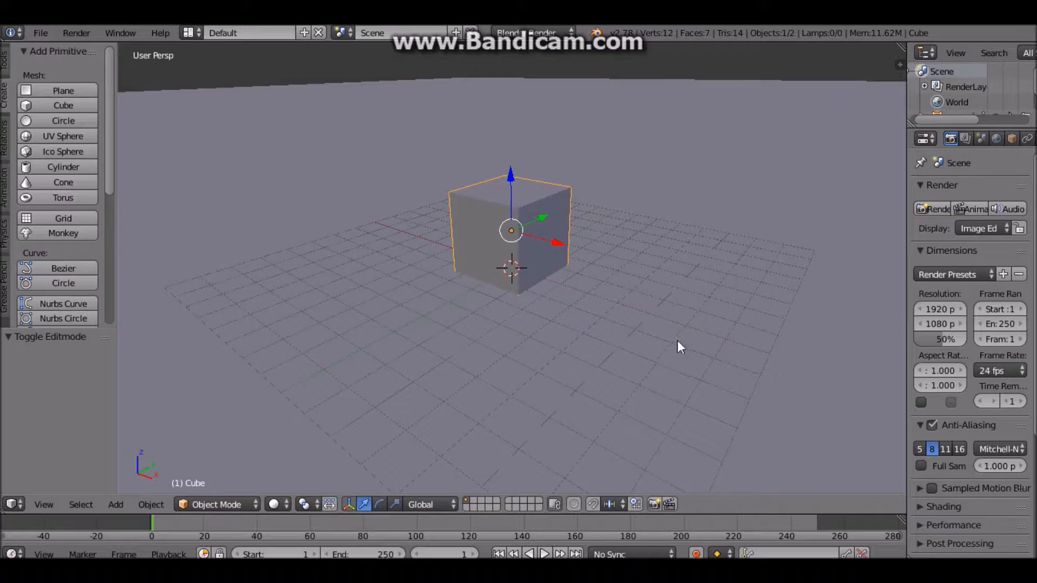
pyautogui.scroll(-5, 607, 353)
pyautogui.press('a')
pyautogui.scroll(5, 562, 270)
pyautogui.moveTo(534, 250); pyautogui.dragTo(528, 306, button='middle')
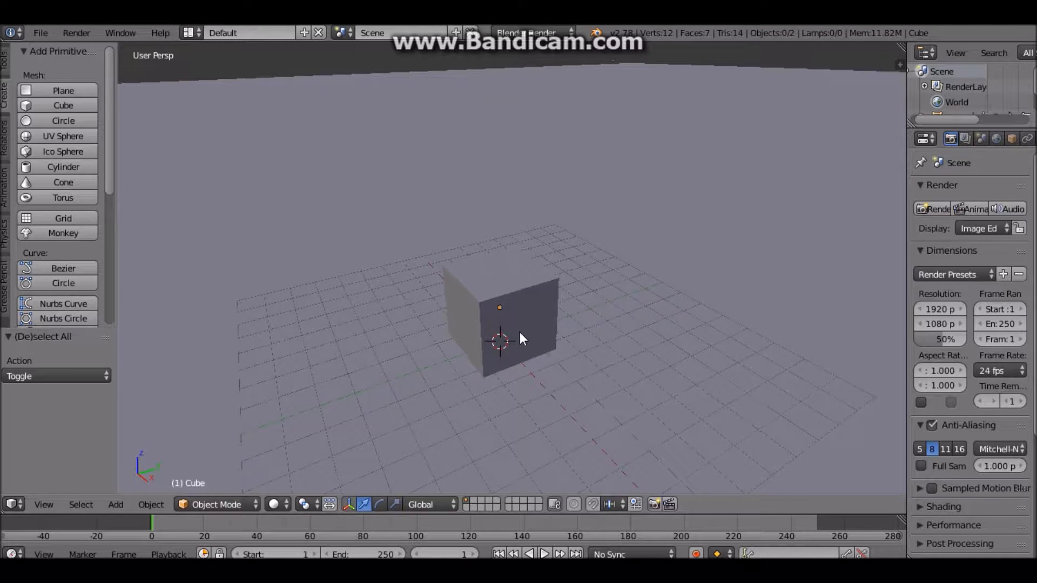
pyautogui.press('Tab')
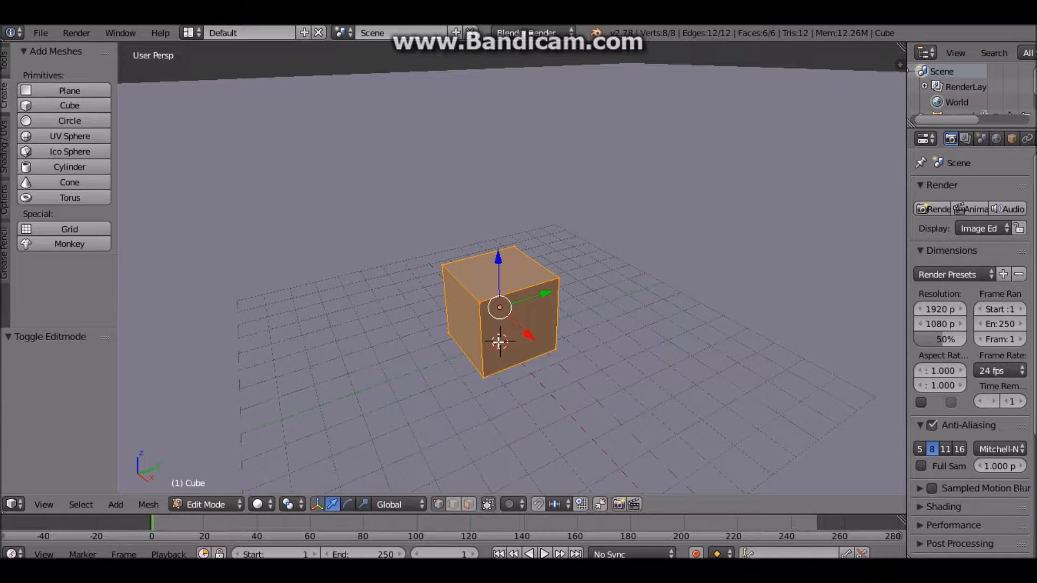
pyautogui.click(469, 505)
pyautogui.press('a')
pyautogui.rightClick(500, 266)
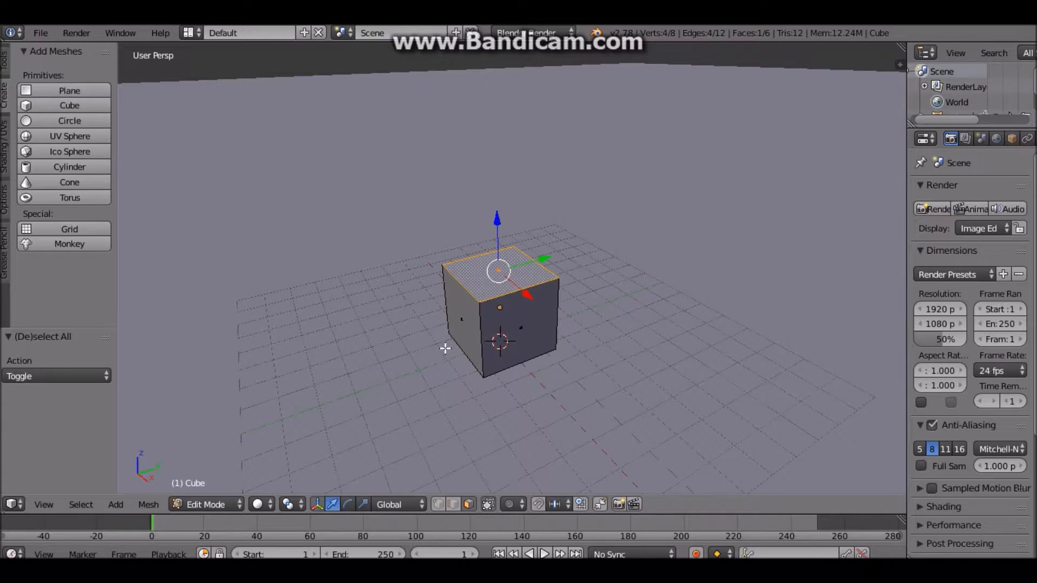
# Try selecting individual side faces, then select the cube's top face and extrude it upward by about 3.91
pyautogui.rightClick(466, 331)
pyautogui.rightClick(522, 334)
pyautogui.moveTo(546, 310); pyautogui.dragTo(584, 315, button='middle')
pyautogui.rightClick(535, 271)
pyautogui.moveTo(543, 277); pyautogui.dragTo(610, 294, button='middle')
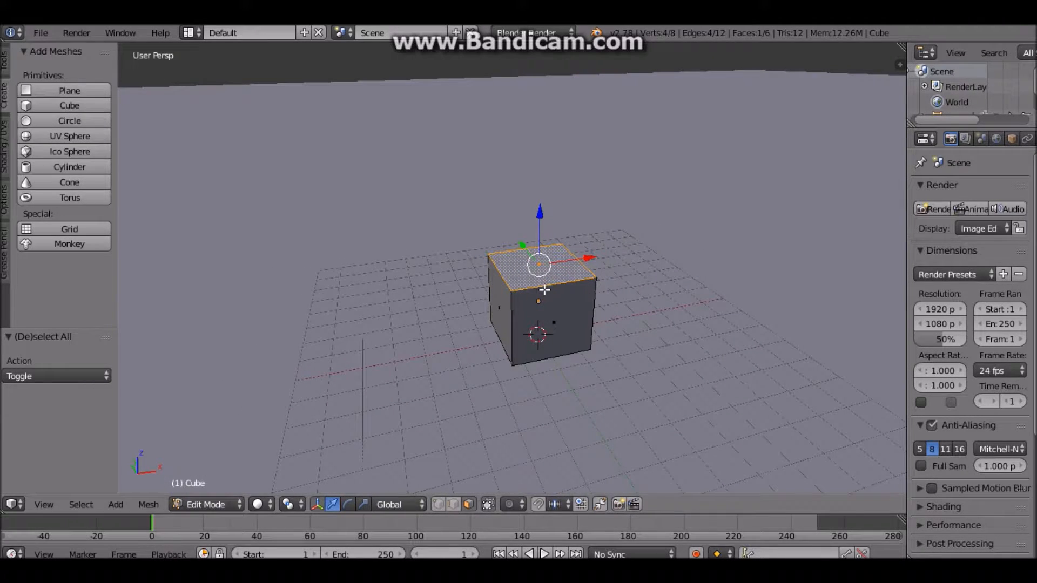
pyautogui.moveTo(544, 290); pyautogui.dragTo(544, 290, button='middle')
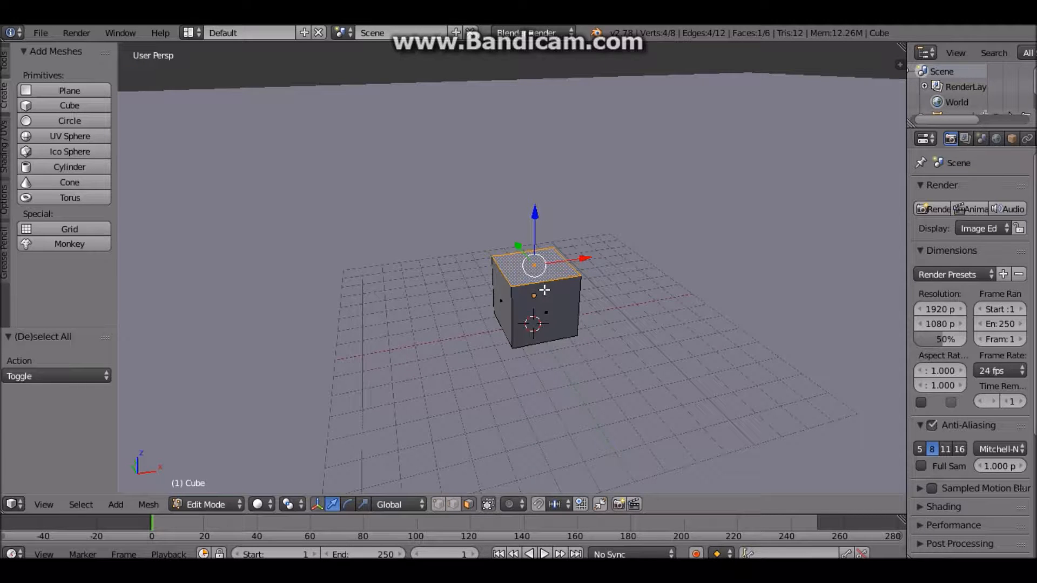
pyautogui.press('e')
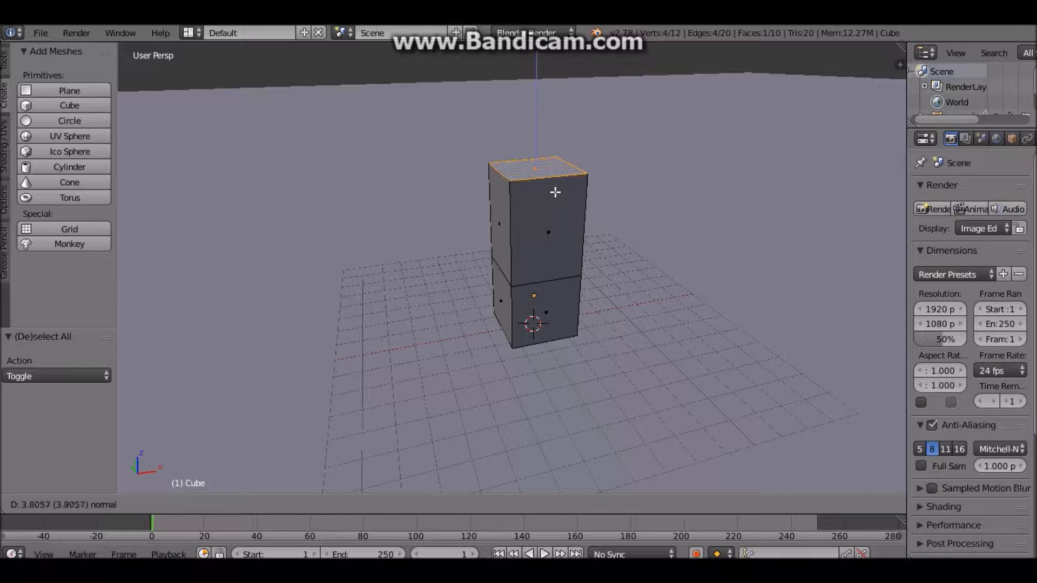
pyautogui.click(555, 192)
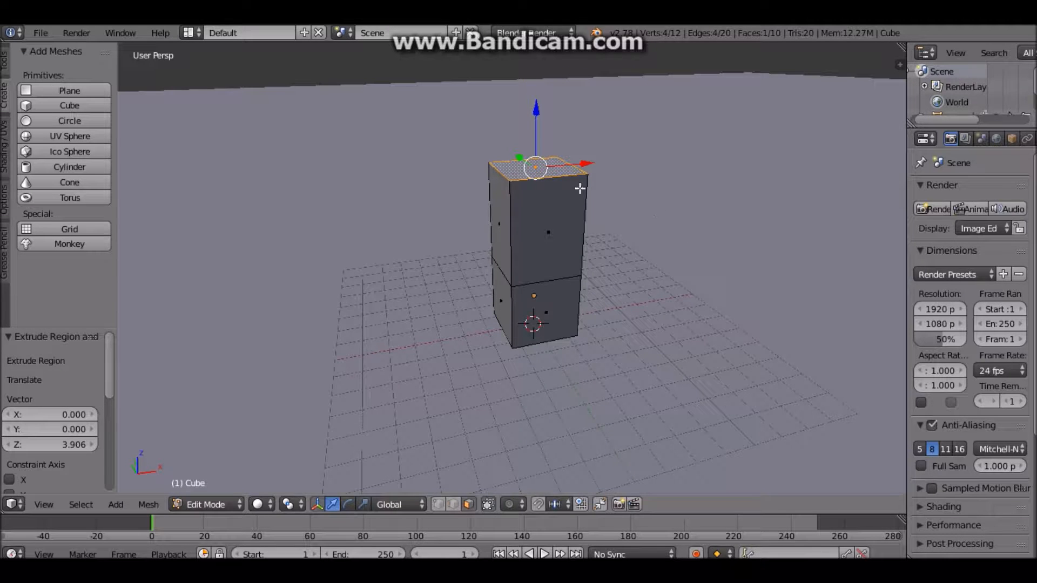
# Narrow the column's top face by a factor of about 0.42 and extrude it upward by about 4.16
pyautogui.moveTo(687, 232); pyautogui.dragTo(577, 237, button='middle')
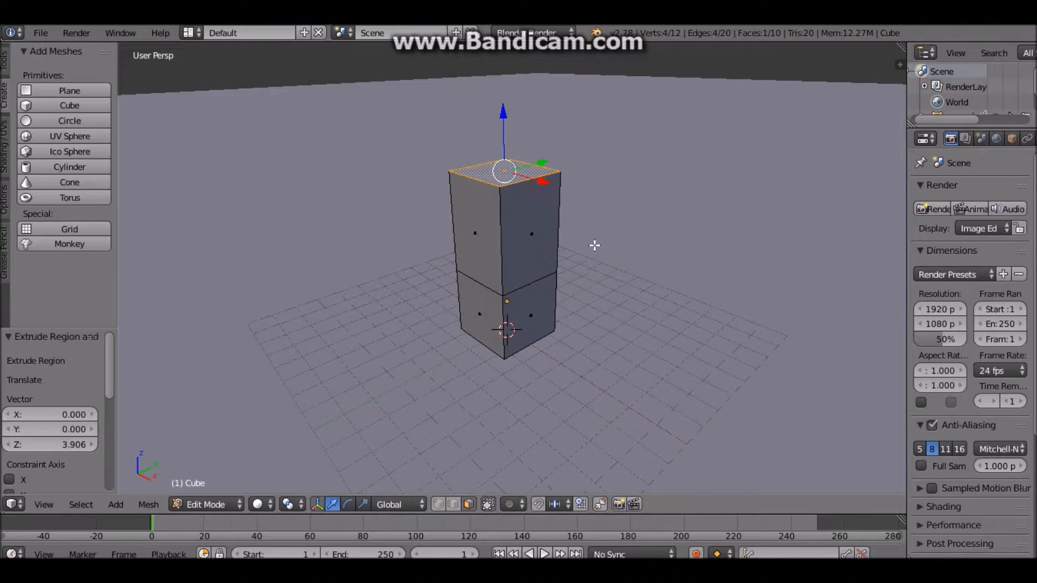
pyautogui.press('s')
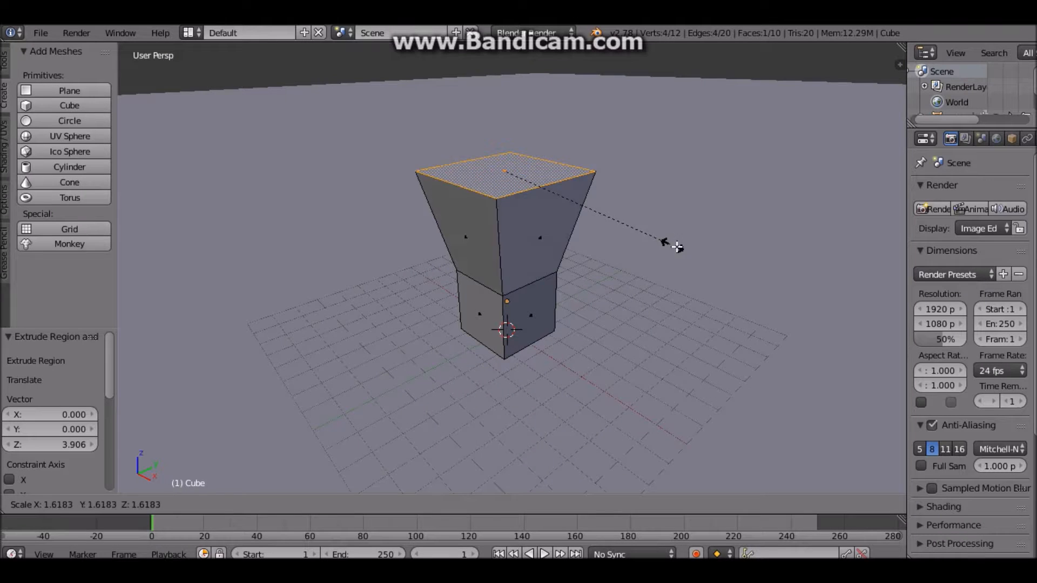
pyautogui.click(526, 215)
pyautogui.scroll(-2, 530, 223)
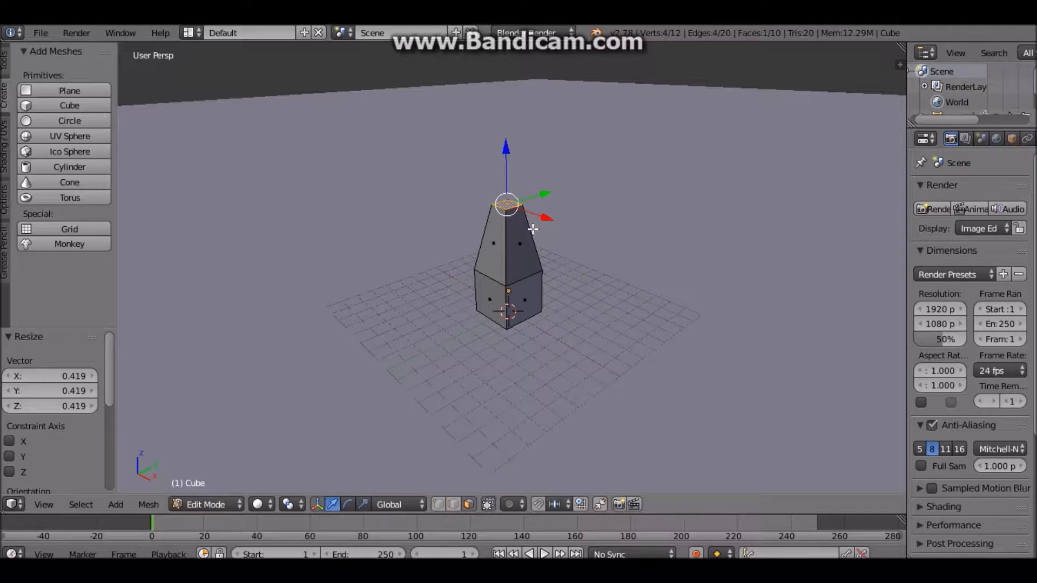
pyautogui.press('e')
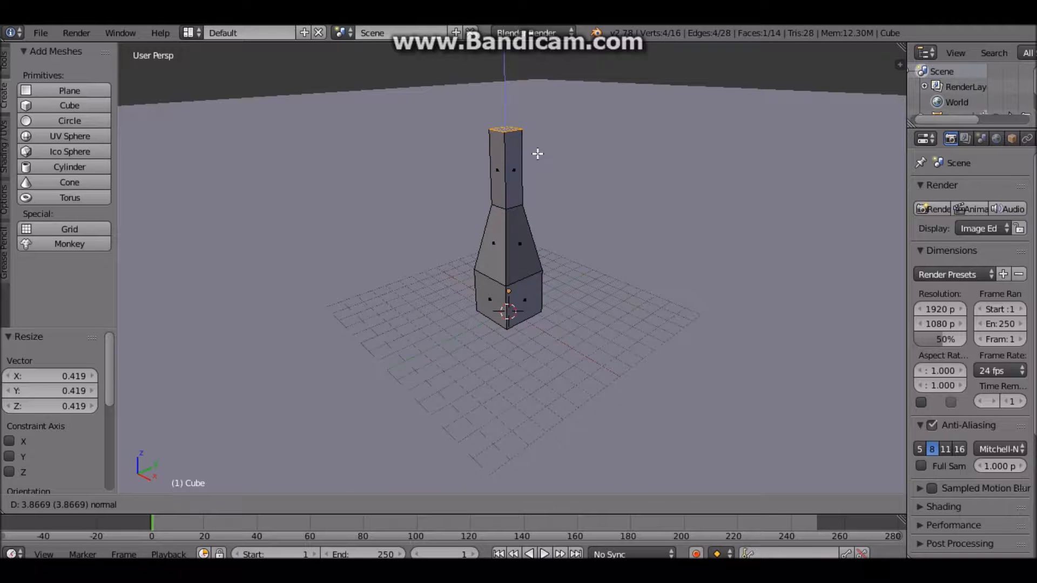
pyautogui.click(539, 147)
# Widen the top face by a factor of about 3.57 and extrude it slightly upward to form a thin rim
pyautogui.moveTo(592, 209); pyautogui.dragTo(568, 227, button='middle')
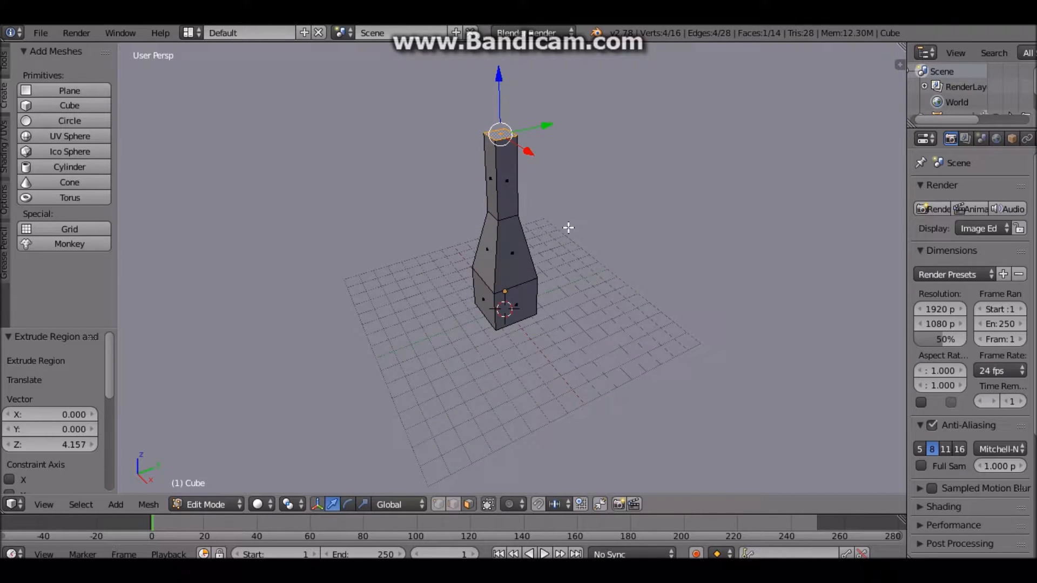
pyautogui.press('s')
pyautogui.click(655, 196)
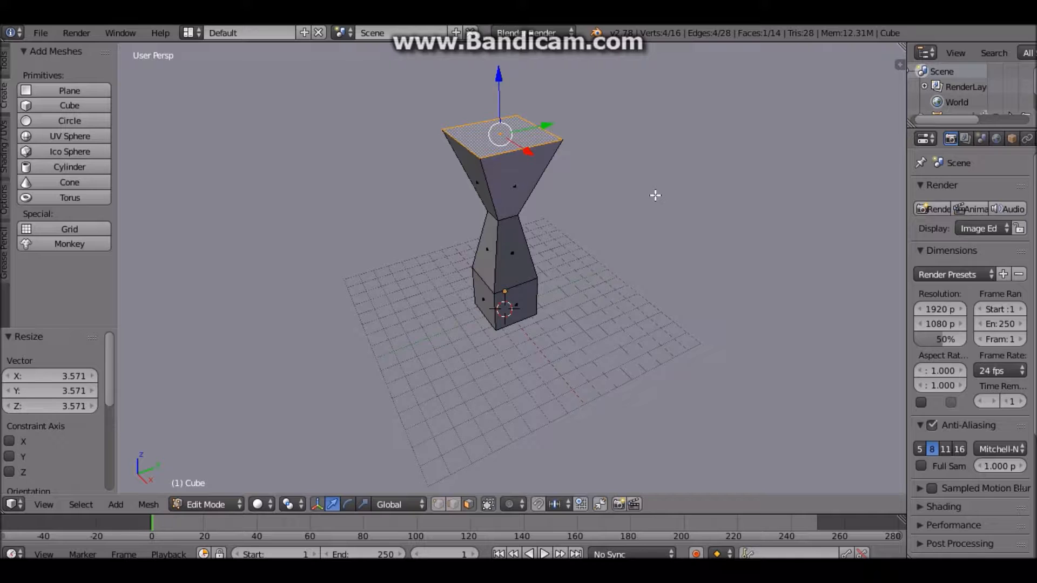
pyautogui.press('e')
pyautogui.click(623, 167)
# Extrude the rim's top face upward again and narrow it by a factor of about 0.32
pyautogui.press('e')
pyautogui.click(616, 147)
pyautogui.press('s')
pyautogui.click(535, 125)
# Extrude the narrow top face upward by about 4.83, then extrude a short section and widen its top by about 2.52
pyautogui.scroll(-3, 538, 132)
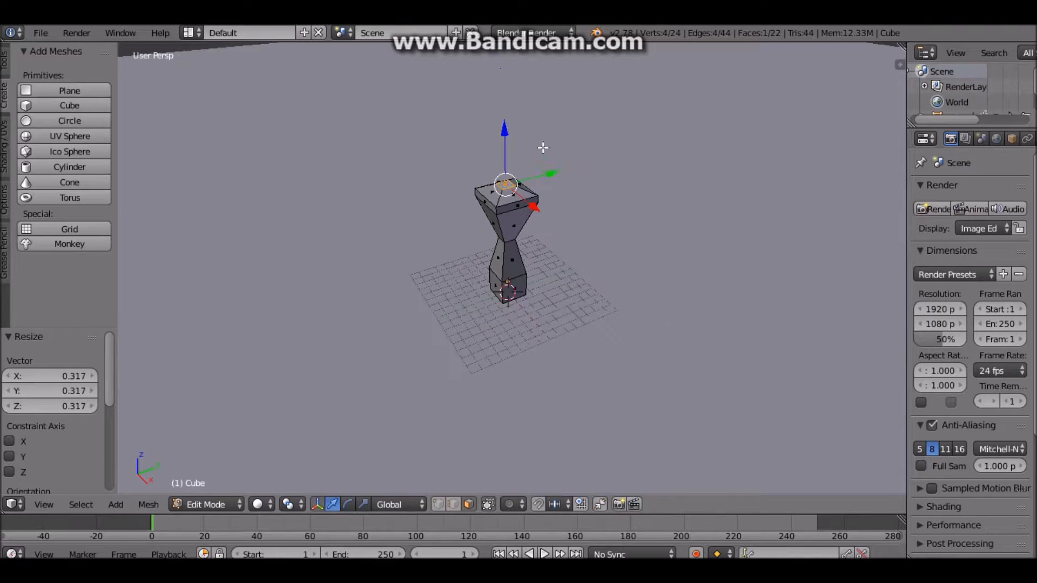
pyautogui.press('e')
pyautogui.click(551, 110)
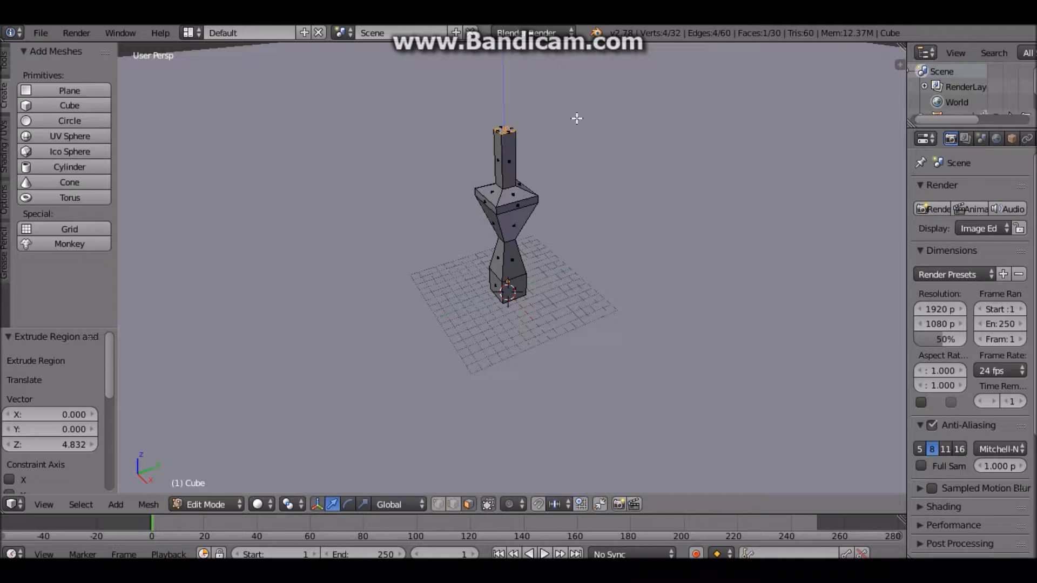
pyautogui.press('e')
pyautogui.rightClick(595, 97)
pyautogui.press('s')
pyautogui.click(736, 130)
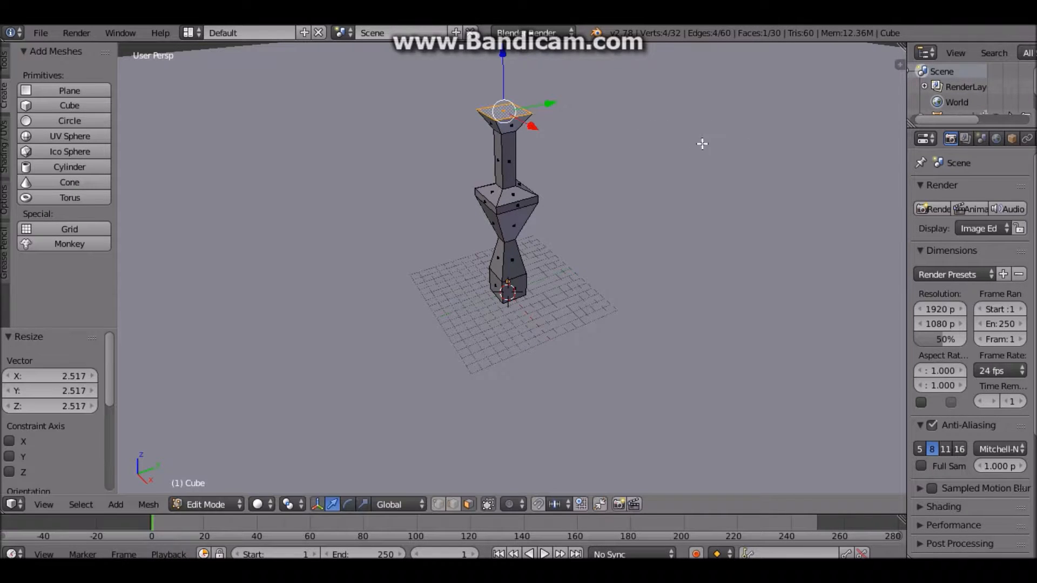
# Extrude a thin rim on the widened top, add a narrowed cap above it, and leave Edit Mode
pyautogui.press('e')
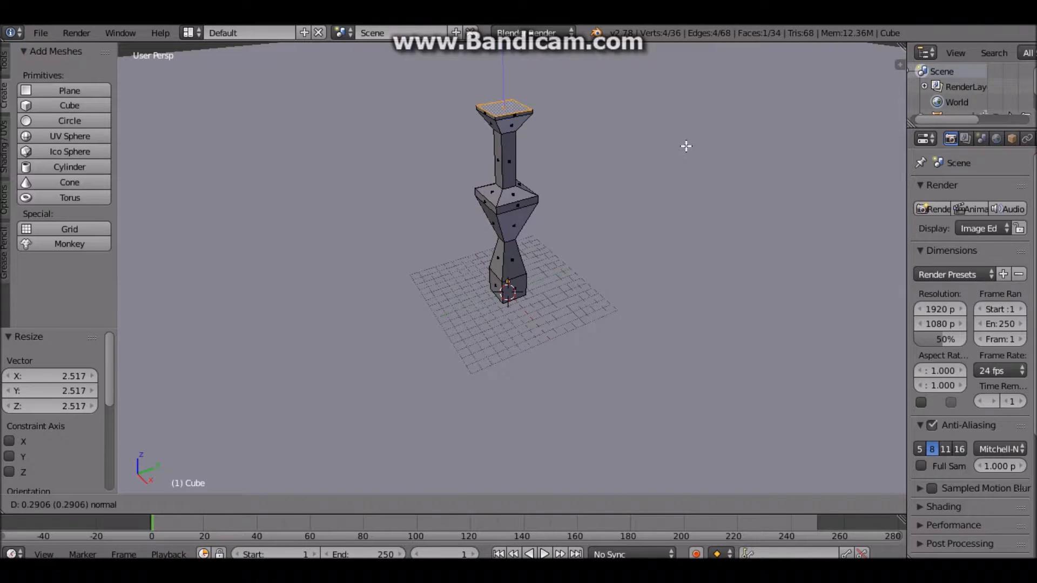
pyautogui.click(686, 141)
pyautogui.press('e')
pyautogui.press('s')
pyautogui.click(598, 124)
pyautogui.press('Tab')
# Edit the tower's mesh again and extrude the base block's negative-Y side face outward by about 7.49
pyautogui.moveTo(569, 228); pyautogui.dragTo(509, 261, button='middle')
pyautogui.scroll(2, 507, 205)
pyautogui.rightClick(518, 244)
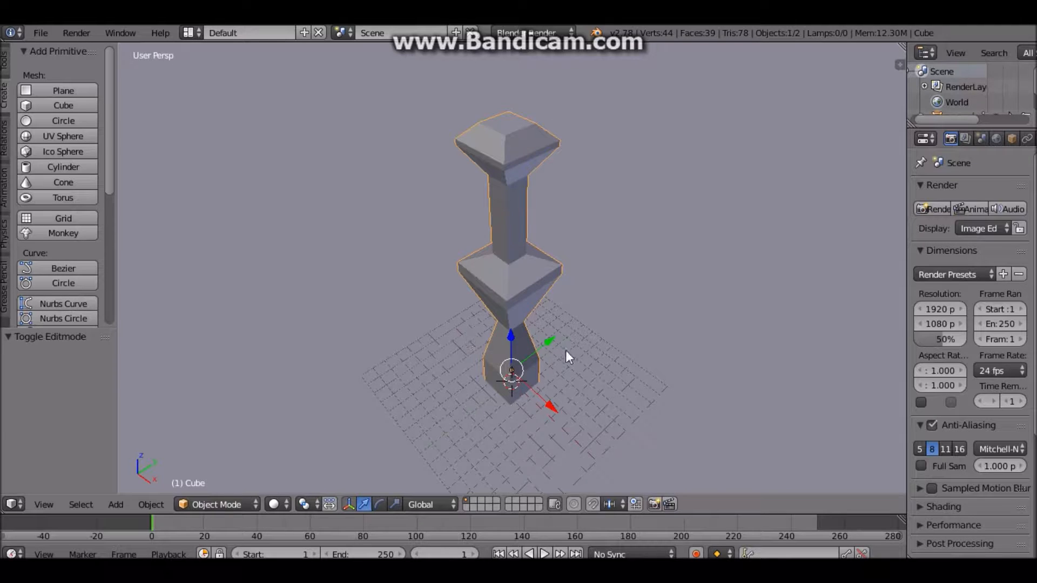
pyautogui.press('Tab')
pyautogui.rightClick(501, 385)
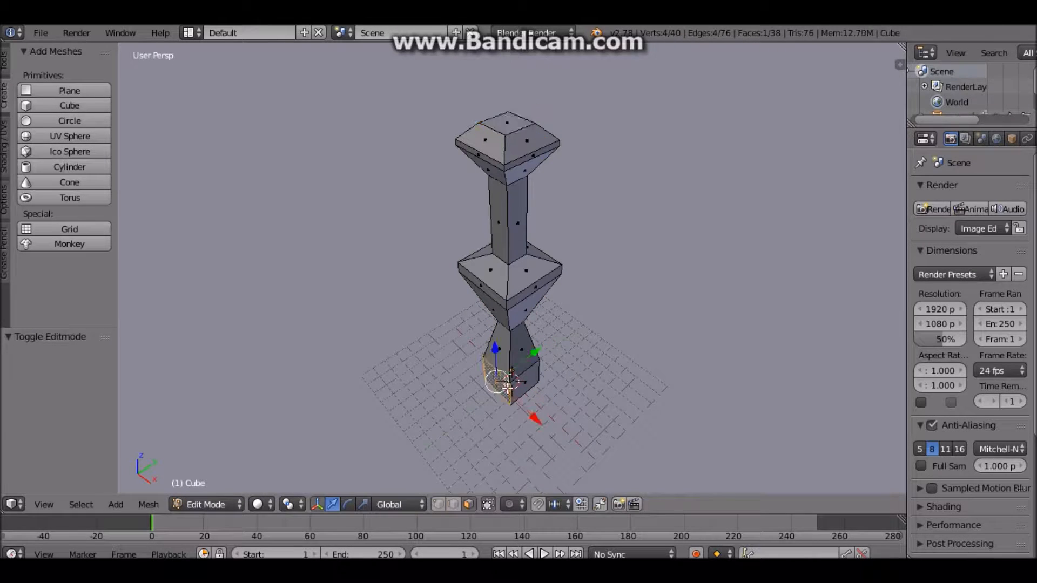
pyautogui.press('e')
pyautogui.click(442, 434)
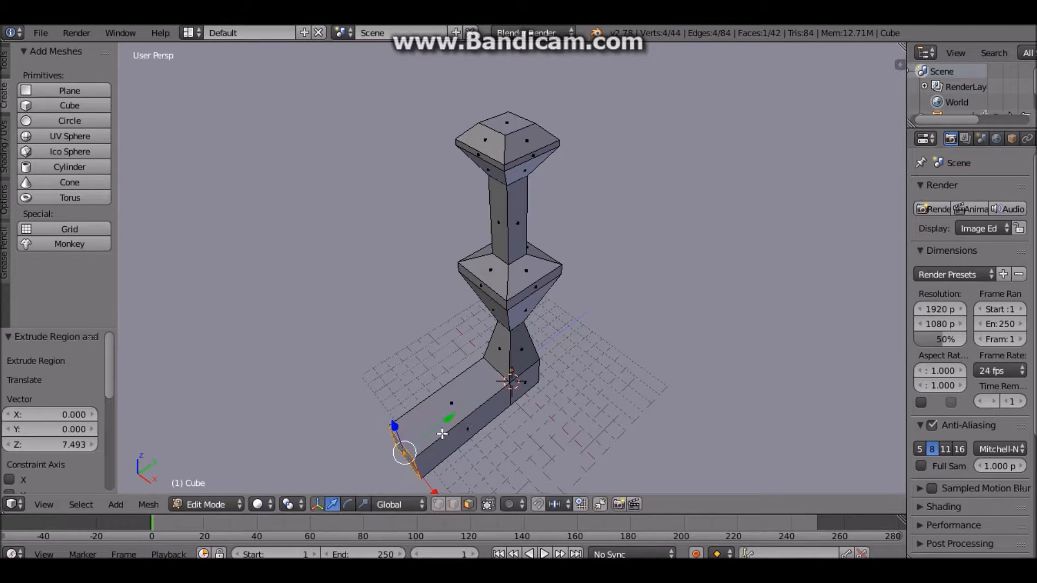
# Extrude the base block's positive-X side face outward by about 8.63
pyautogui.rightClick(535, 390)
pyautogui.press('e')
pyautogui.click(721, 441)
# Extrude the base block's positive-Y side face outward by about 8.30
pyautogui.moveTo(655, 388); pyautogui.dragTo(427, 361, button='middle')
pyautogui.rightClick(471, 322)
pyautogui.press('e')
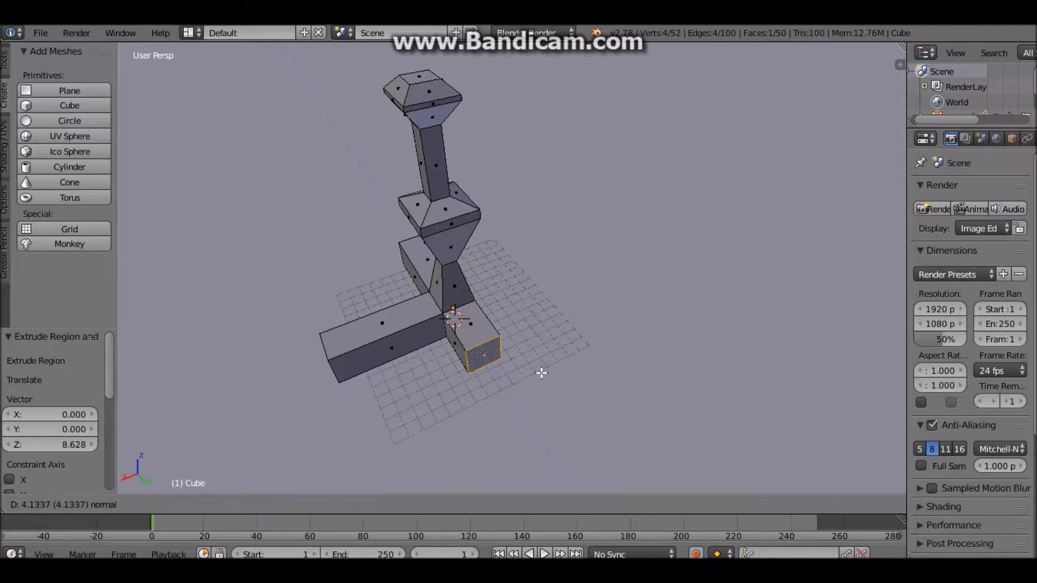
pyautogui.click(560, 394)
pyautogui.moveTo(559, 394); pyautogui.dragTo(456, 313, button='middle')
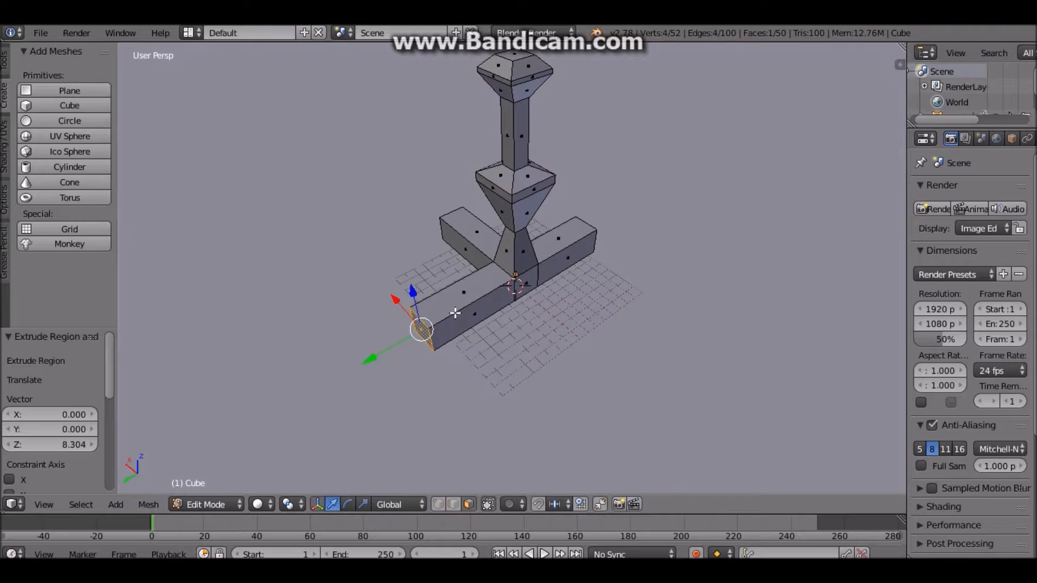
# Extrude the base block's negative-X side face outward into a fourth arm, leave Edit Mode and deselect everything
pyautogui.rightClick(524, 283)
pyautogui.press('e')
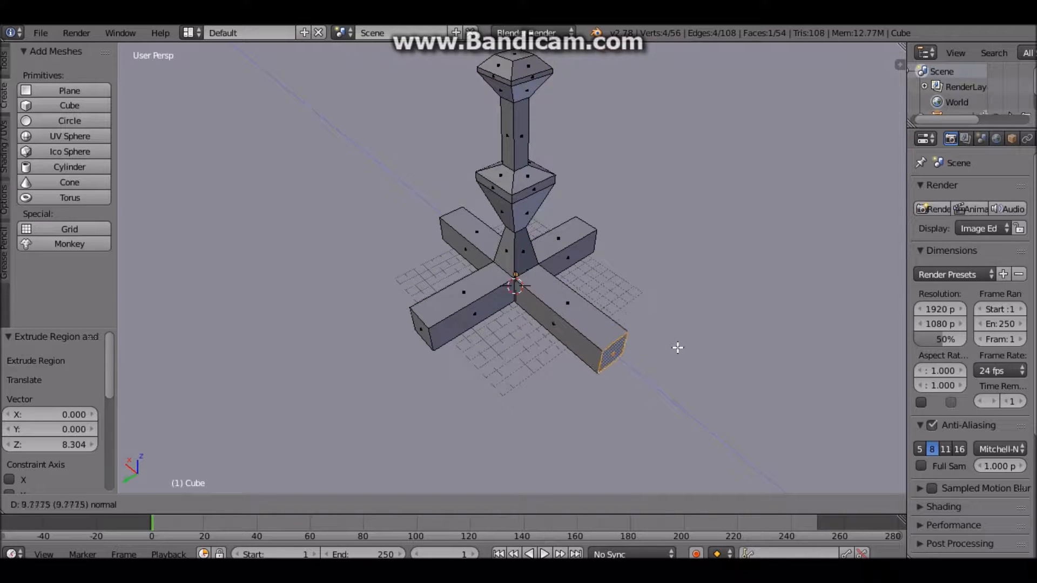
pyautogui.click(654, 343)
pyautogui.press('Tab')
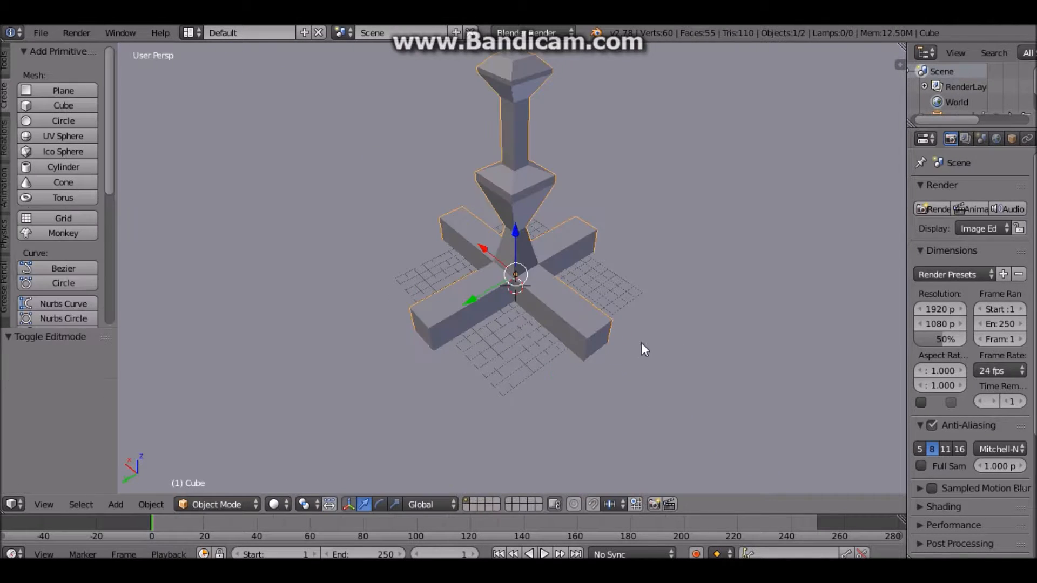
pyautogui.press('a')
# Try to extrude a short extra segment from the positive-Y arm's end face in Edit Mode, and undo it
pyautogui.moveTo(588, 309); pyautogui.dragTo(458, 318, button='middle')
pyautogui.press('Tab')
pyautogui.rightClick(401, 356)
pyautogui.press('e')
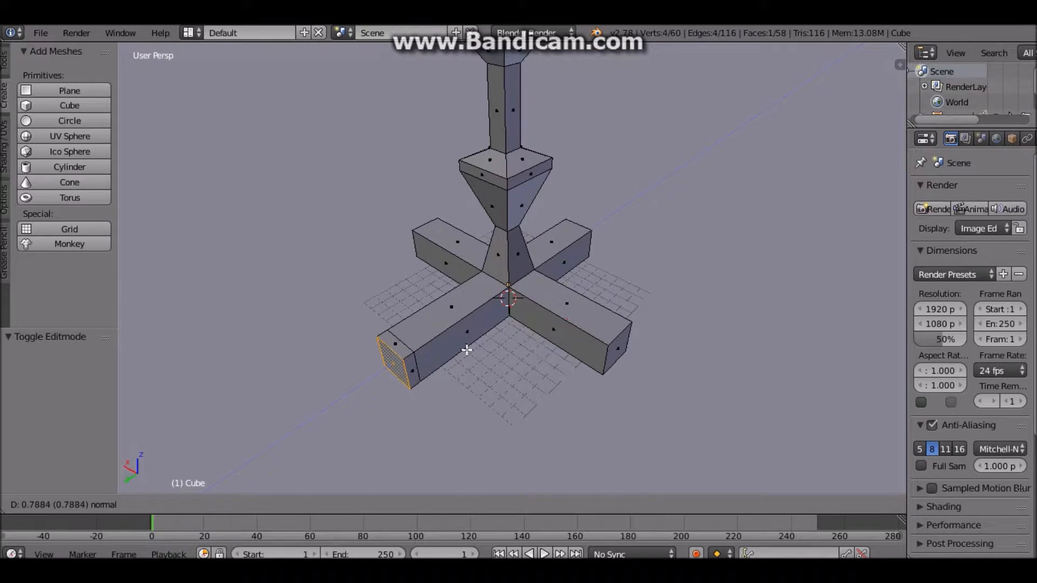
pyautogui.click(465, 350)
pyautogui.hotkey('ctrl', 'z')
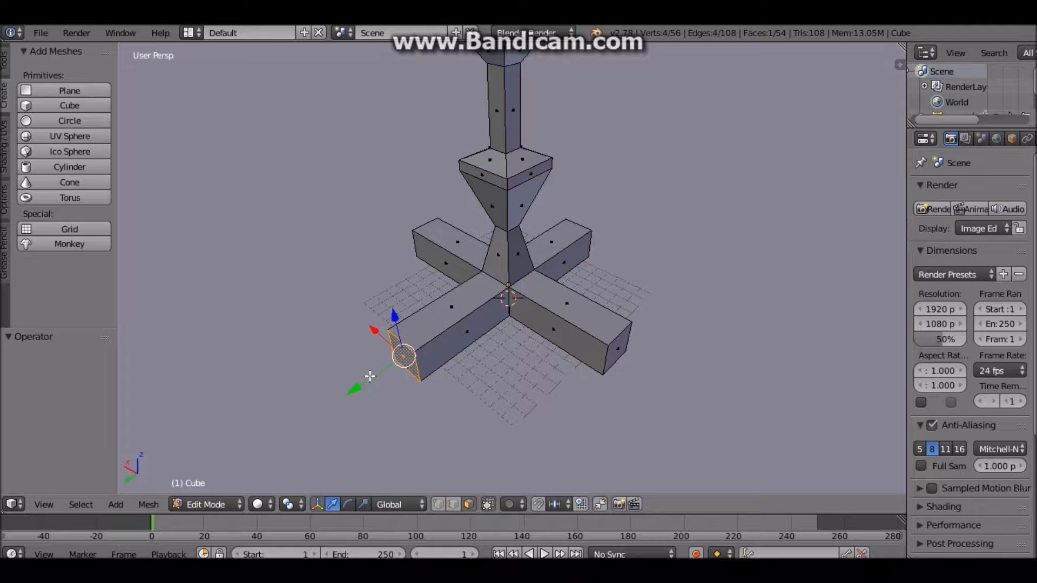
# Move the positive-Y arm's end face slightly outward and the negative-Y arm's by about -1.43 along Y, and leave Edit Mode
pyautogui.moveTo(354, 395); pyautogui.dragTo(346, 395)
pyautogui.press('a')
pyautogui.moveTo(718, 322); pyautogui.dragTo(583, 319, button='middle')
pyautogui.rightClick(724, 410)
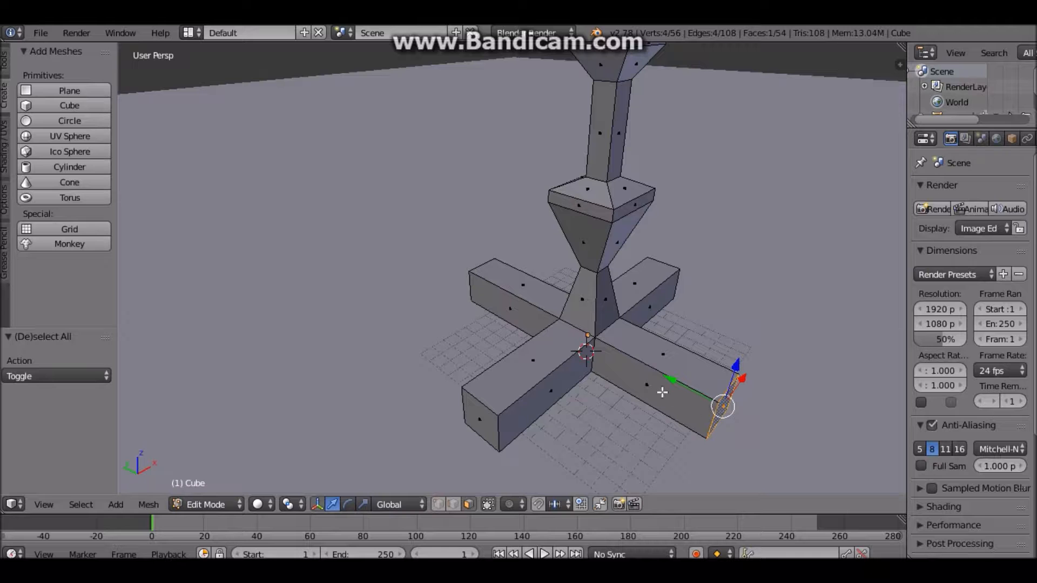
pyautogui.press('e')
pyautogui.click(708, 394)
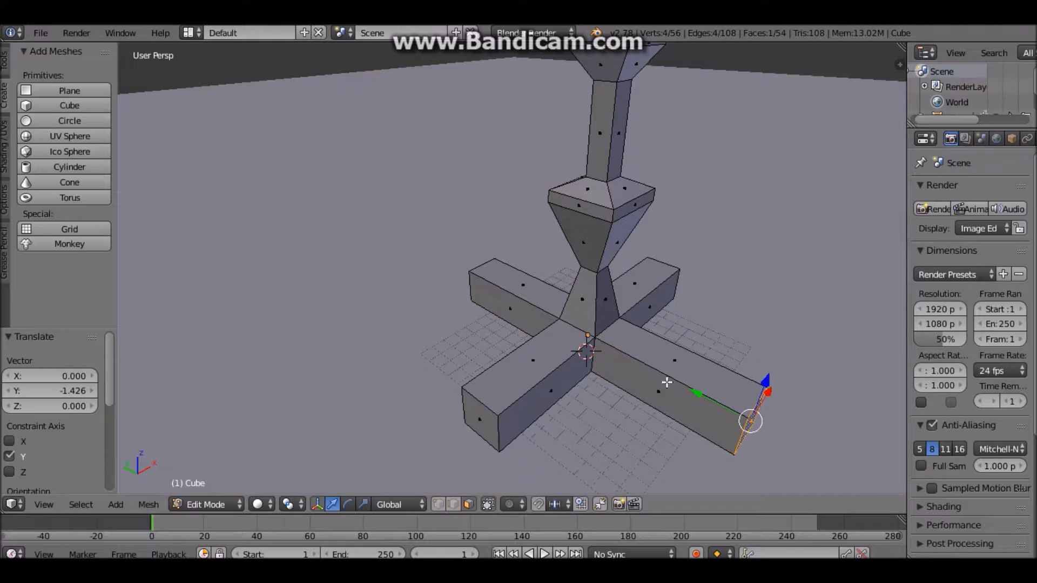
pyautogui.press('Tab')
# Select the tower and add a Subdivision Surface modifier to it
pyautogui.moveTo(642, 333); pyautogui.dragTo(623, 424, button='middle')
pyautogui.scroll(-4, 627, 342)
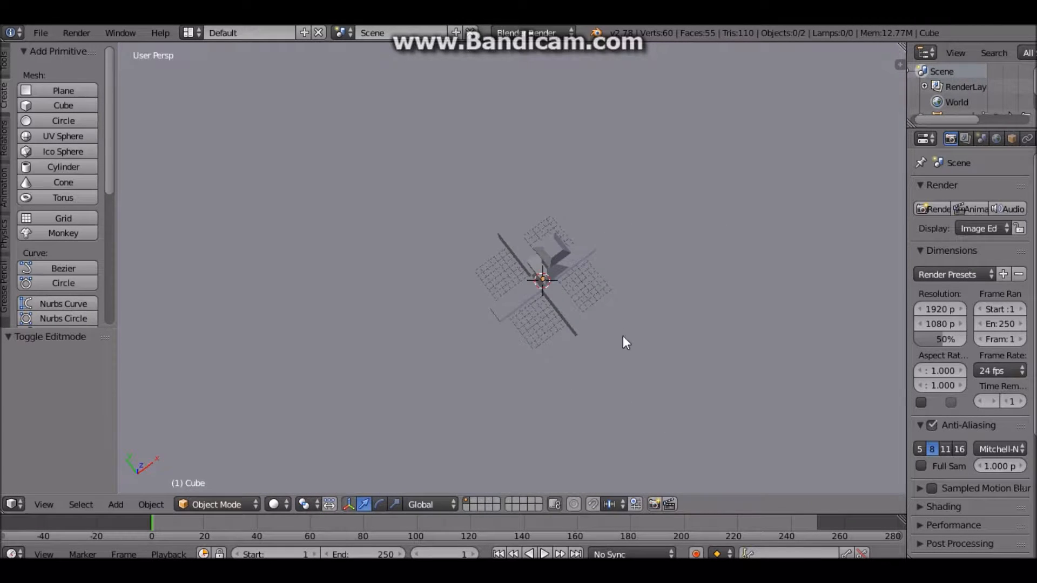
pyautogui.moveTo(571, 301); pyautogui.dragTo(609, 193, button='middle')
pyautogui.scroll(4, 616, 239)
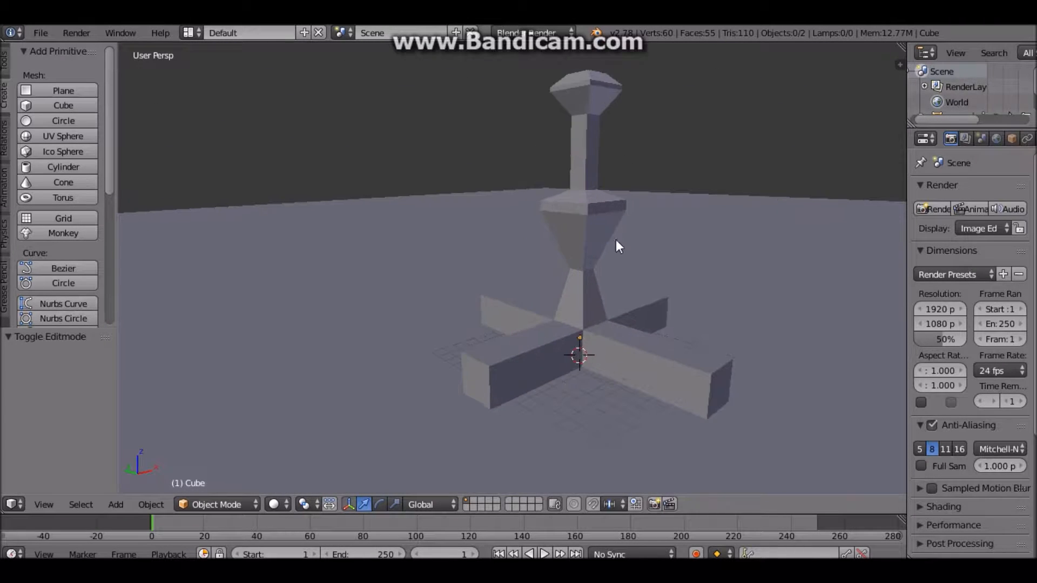
pyautogui.moveTo(587, 255); pyautogui.dragTo(543, 216, button='middle')
pyautogui.rightClick(551, 202)
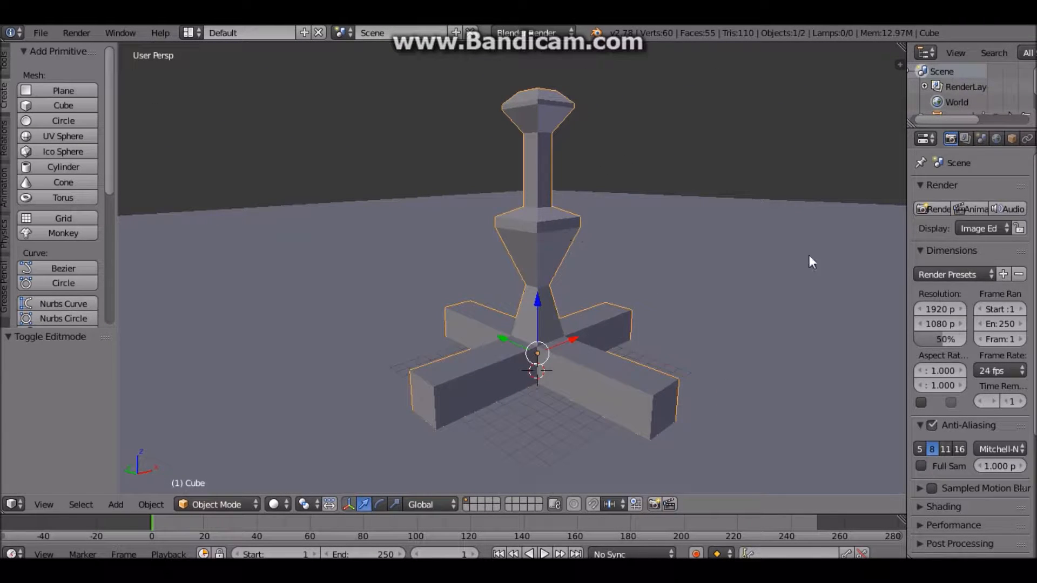
pyautogui.scroll(-3, 1000, 144)
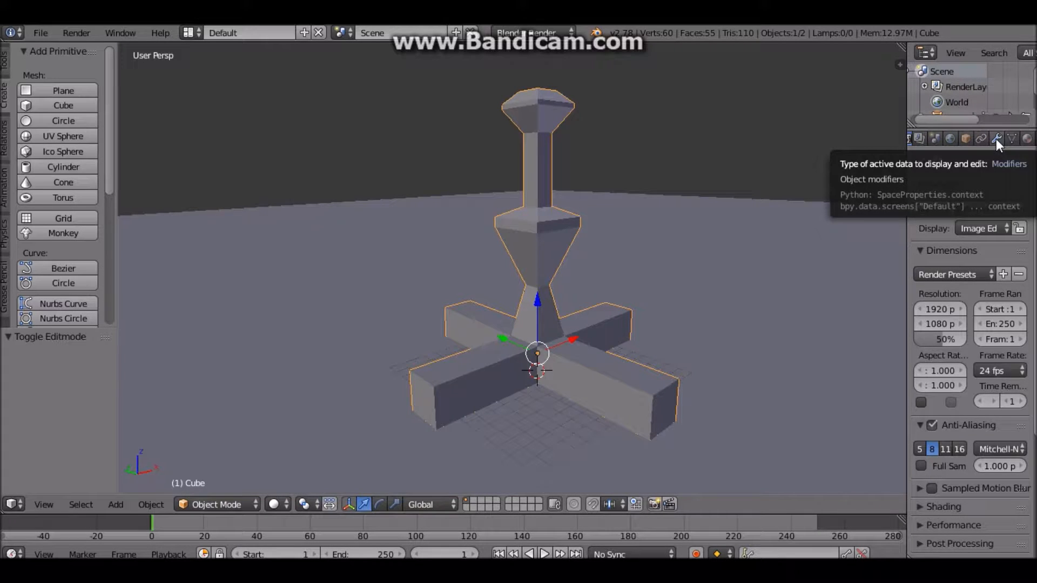
pyautogui.click(996, 138)
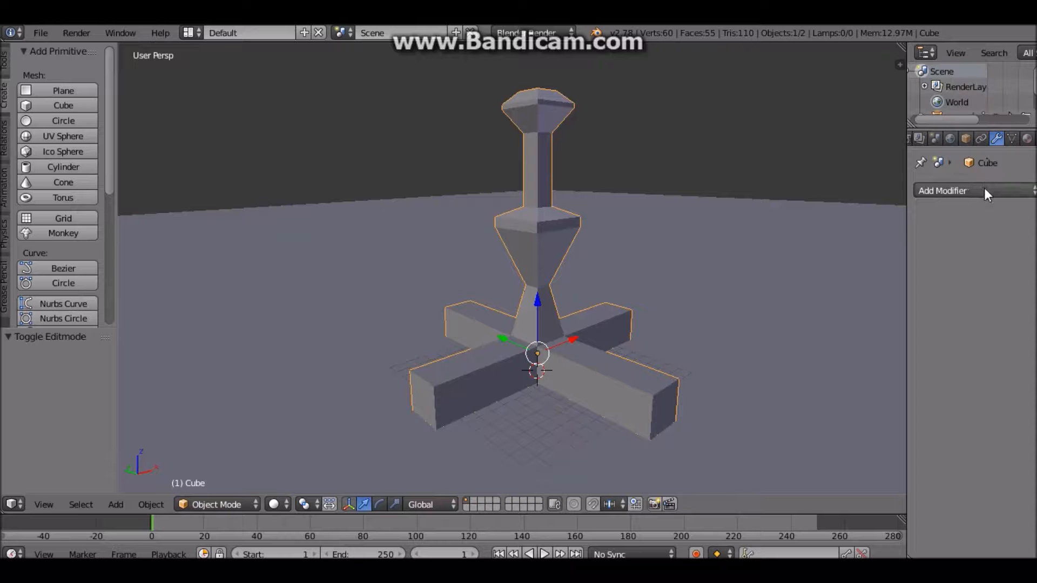
pyautogui.click(987, 189)
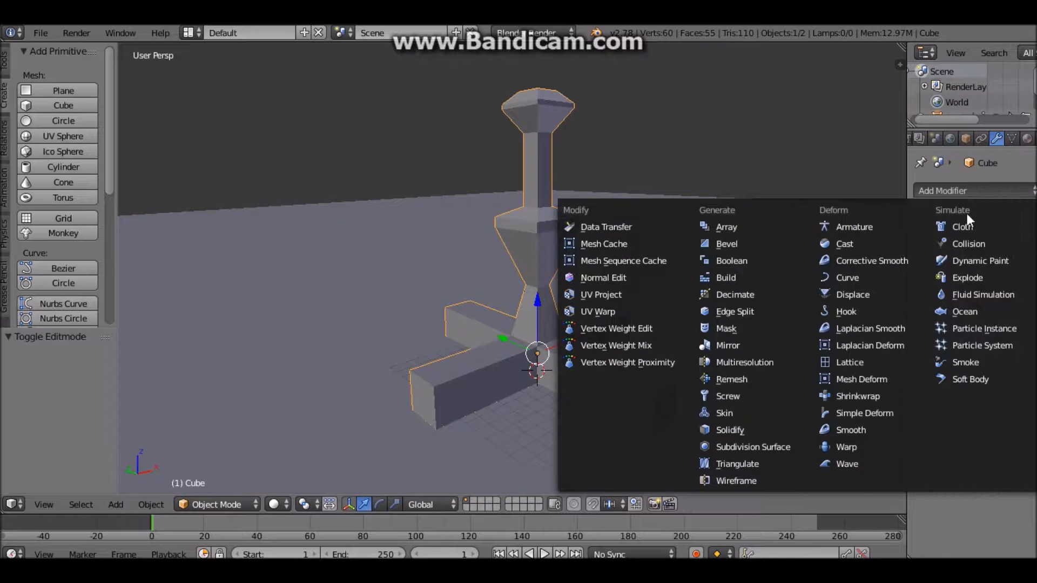
pyautogui.click(748, 446)
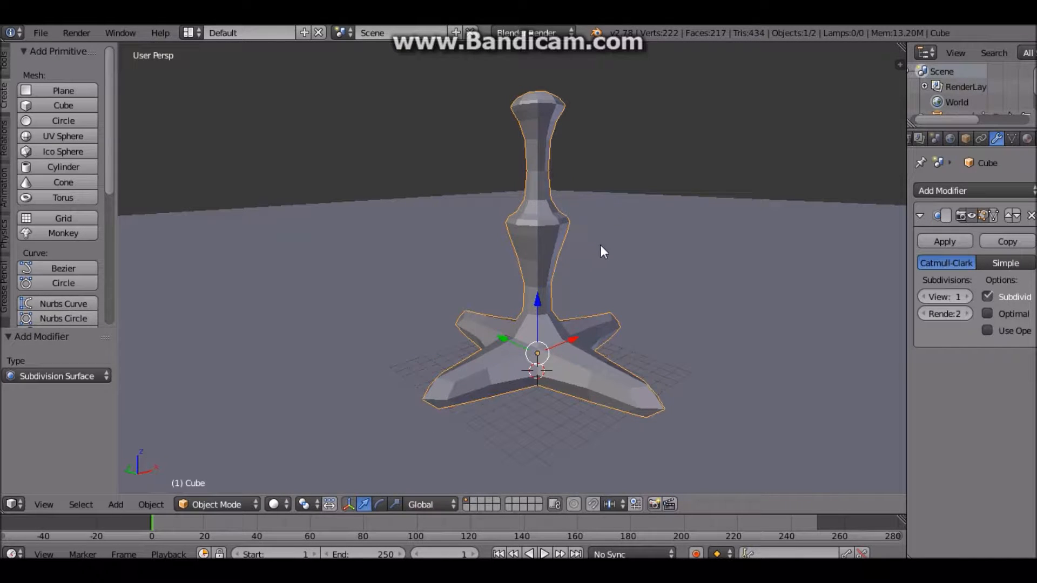
# Raise the modifier's viewport subdivisions to 4 and deselect the tower
pyautogui.click(968, 296)
pyautogui.click(968, 296)
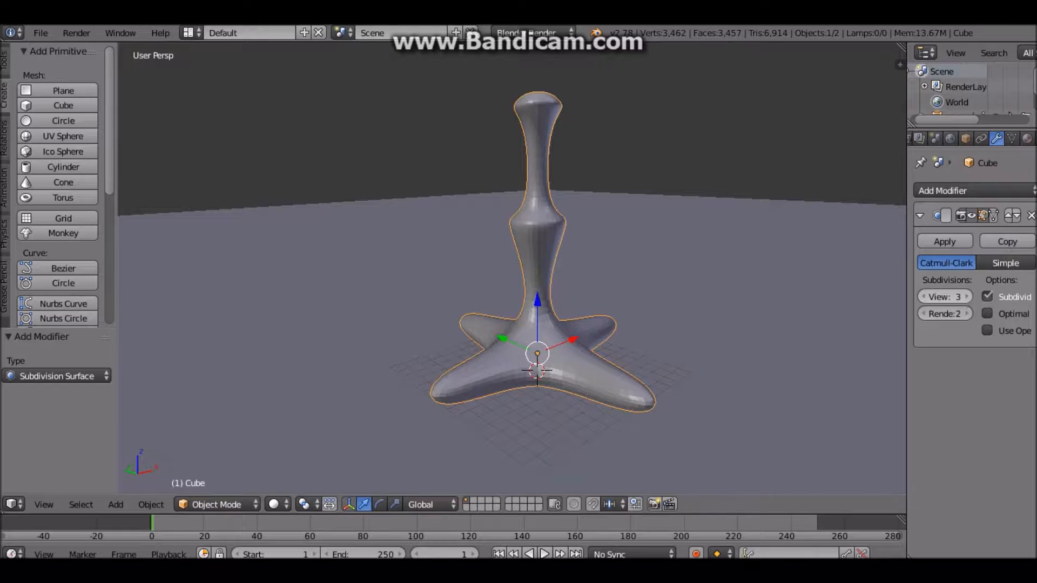
pyautogui.click(967, 296)
pyautogui.press('a')
# Apply smooth shading to the tower and deselect it
pyautogui.moveTo(597, 279)
pyautogui.mouseDown(button='middle')
pyautogui.moveTo(609, 351)
pyautogui.moveTo(724, 348)
pyautogui.moveTo(588, 260)
pyautogui.moveTo(585, 221)
pyautogui.moveTo(598, 290)
pyautogui.mouseUp(button='middle')
pyautogui.scroll(2, 598, 289)
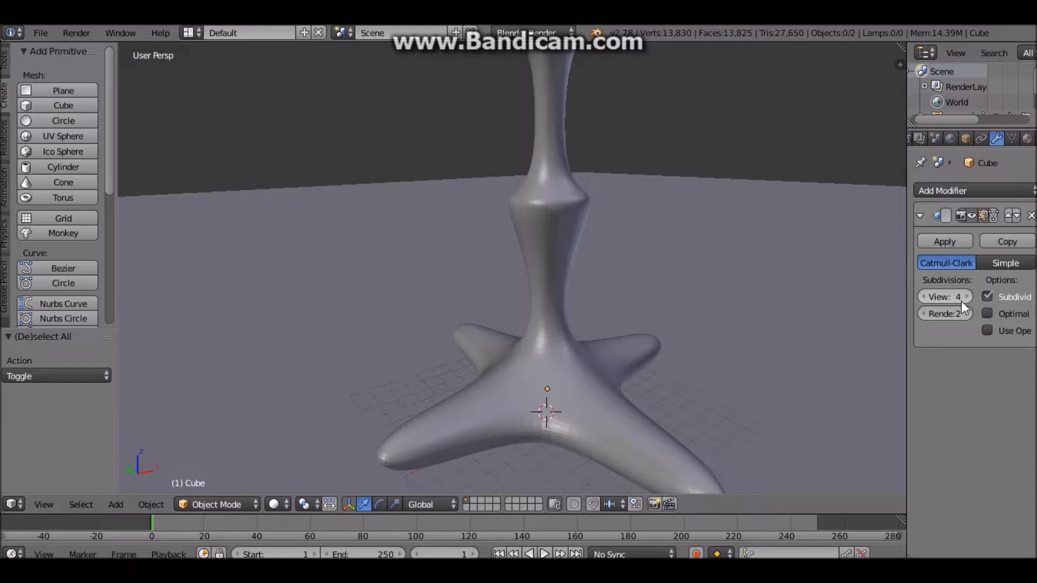
pyautogui.scroll(-4, 551, 323)
pyautogui.moveTo(540, 311); pyautogui.dragTo(591, 320, button='middle')
pyautogui.scroll(2, 539, 297)
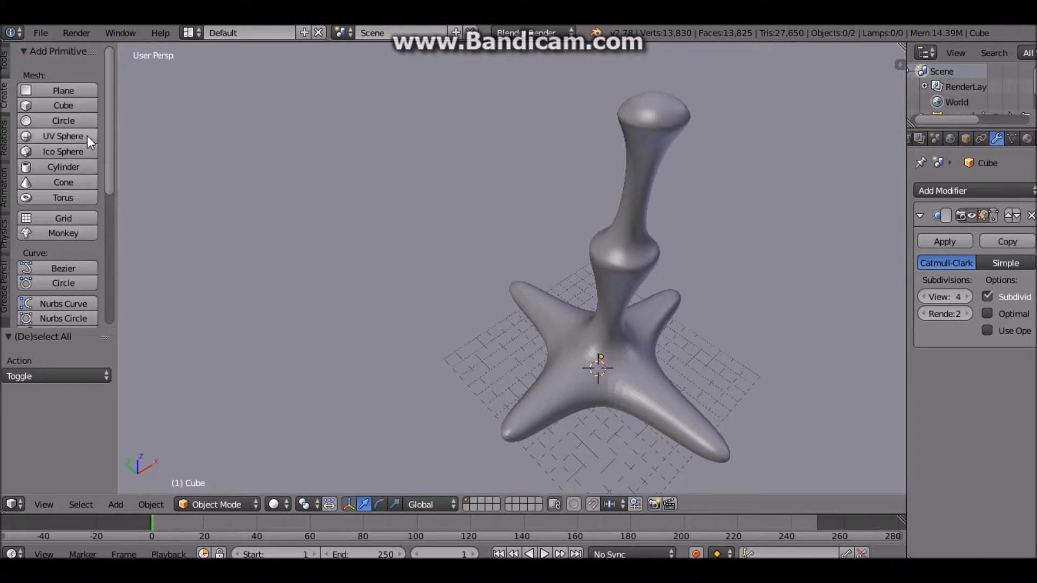
pyautogui.click(7, 63)
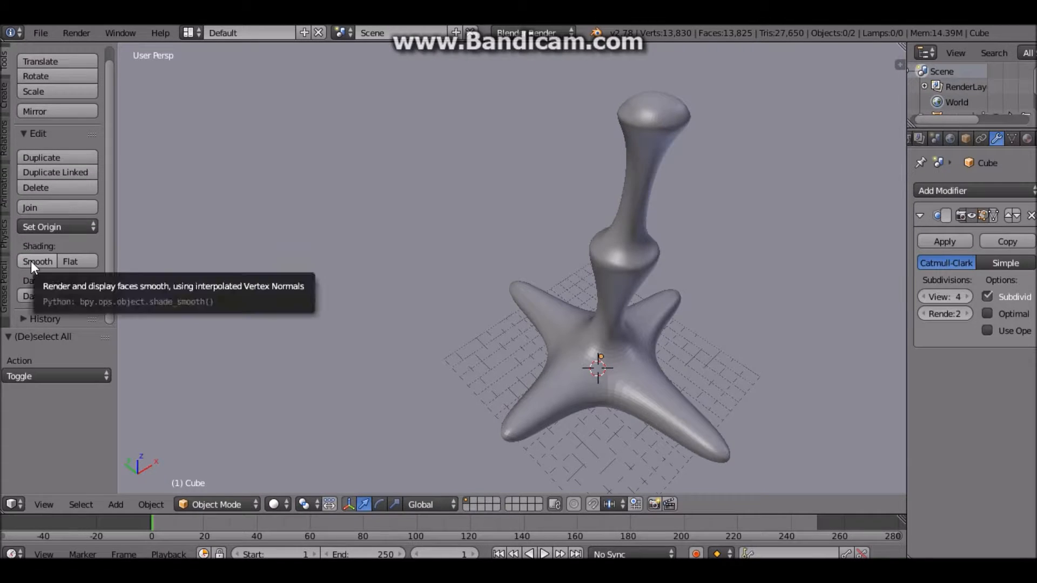
pyautogui.rightClick(610, 253)
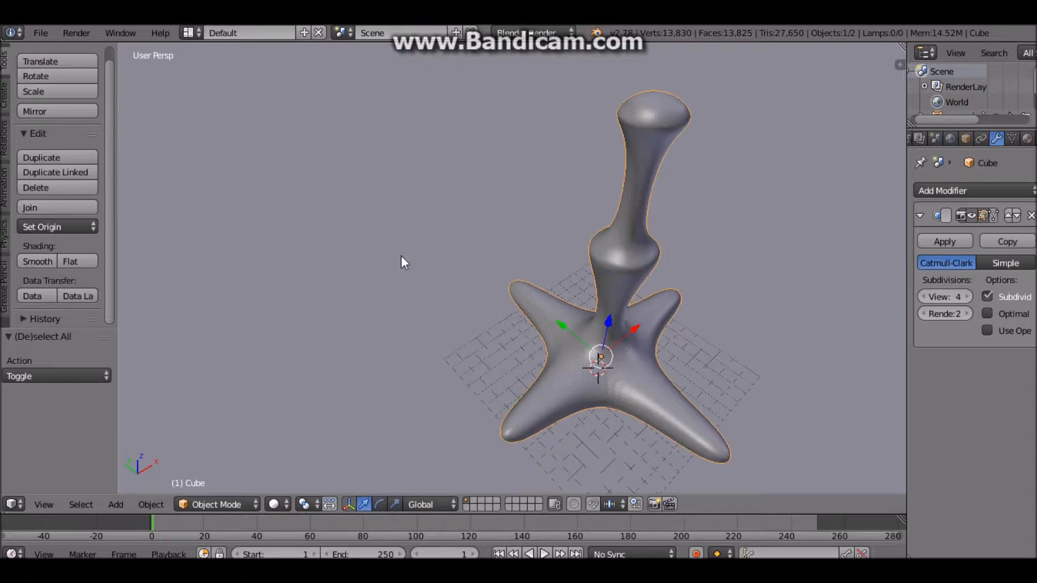
pyautogui.click(43, 261)
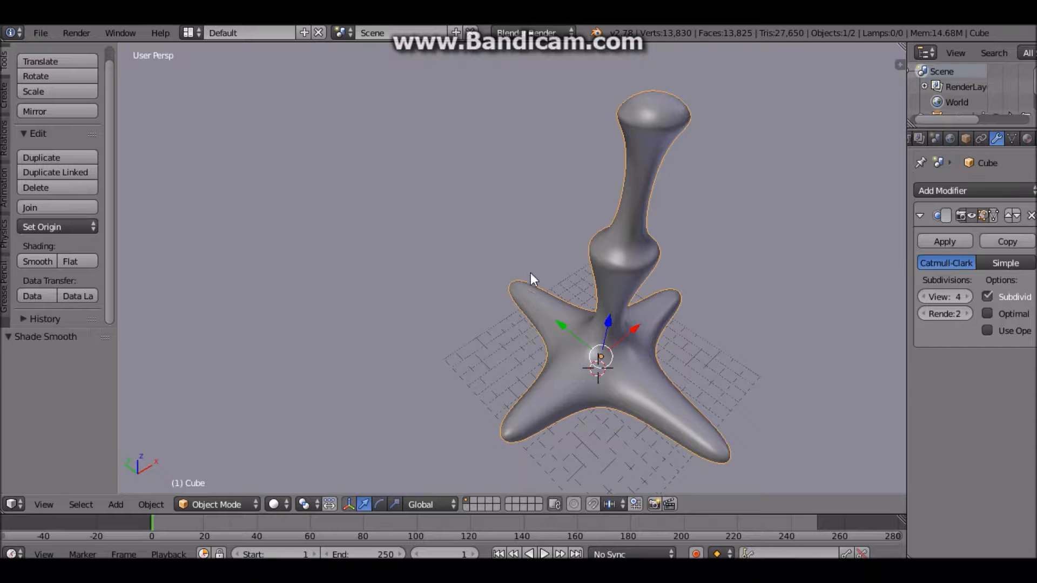
pyautogui.press('a')
# Examine the smoothed surface of the tower up close and as a whole from different angles
pyautogui.scroll(6, 726, 271)
pyautogui.keyDown('ctrl'); pyautogui.moveTo(610, 349); pyautogui.dragTo(689, 297, button='middle'); pyautogui.keyUp('ctrl')
pyautogui.scroll(-8, 688, 297)
pyautogui.moveTo(551, 236)
pyautogui.mouseDown(button='middle')
pyautogui.moveTo(554, 426)
pyautogui.moveTo(396, 405)
pyautogui.moveTo(497, 240)
pyautogui.moveTo(546, 197)
pyautogui.moveTo(533, 160)
pyautogui.moveTo(546, 220)
pyautogui.mouseUp(button='middle')
pyautogui.scroll(3, 558, 253)
pyautogui.scroll(2, 558, 252)
pyautogui.scroll(-3, 557, 251)
pyautogui.scroll(2, 556, 252)
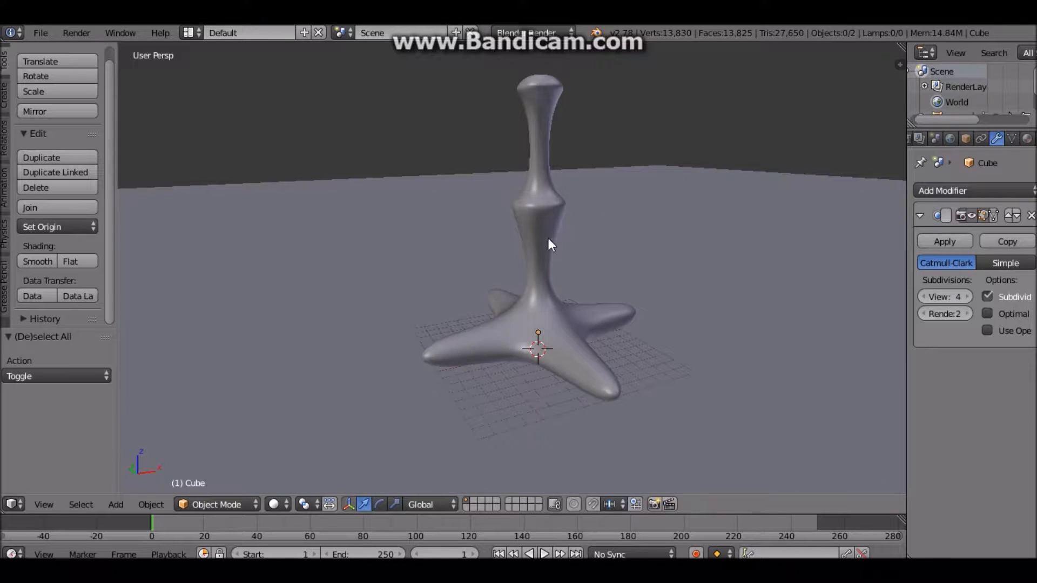
# Select the tower and assign a new material to it
pyautogui.rightClick(533, 215)
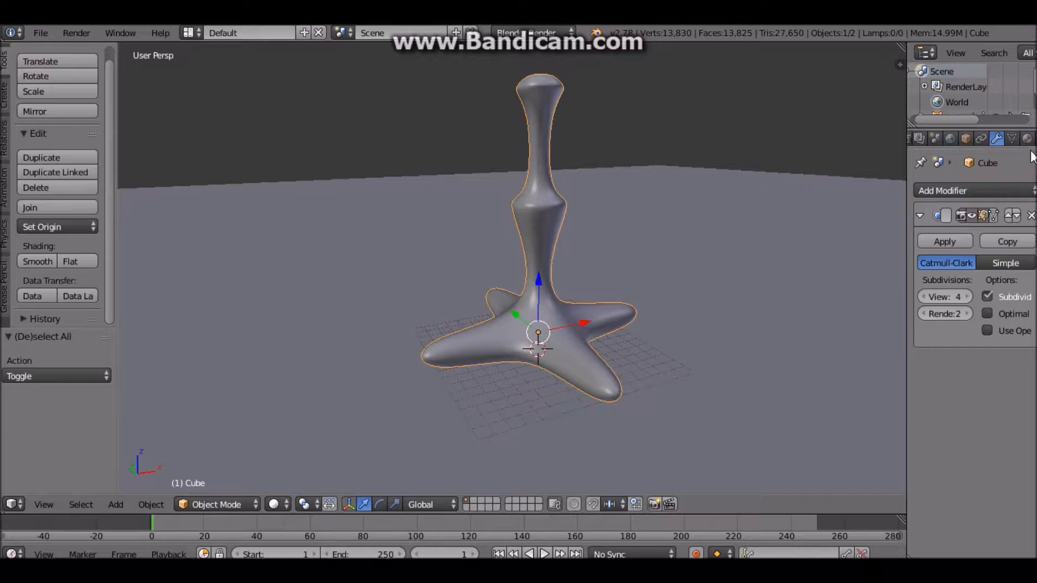
pyautogui.hscroll(2, 992, 143)
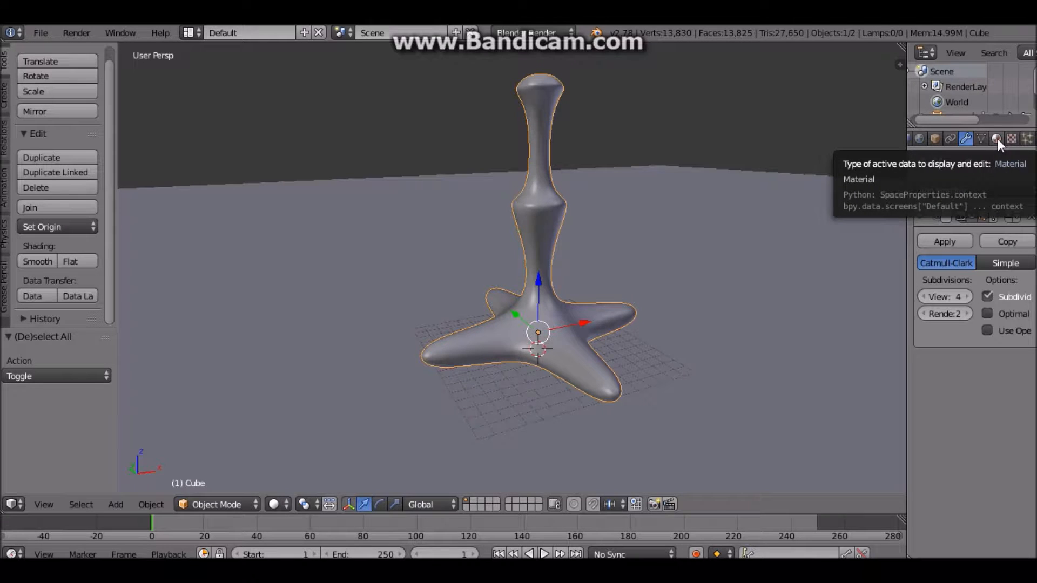
pyautogui.click(997, 138)
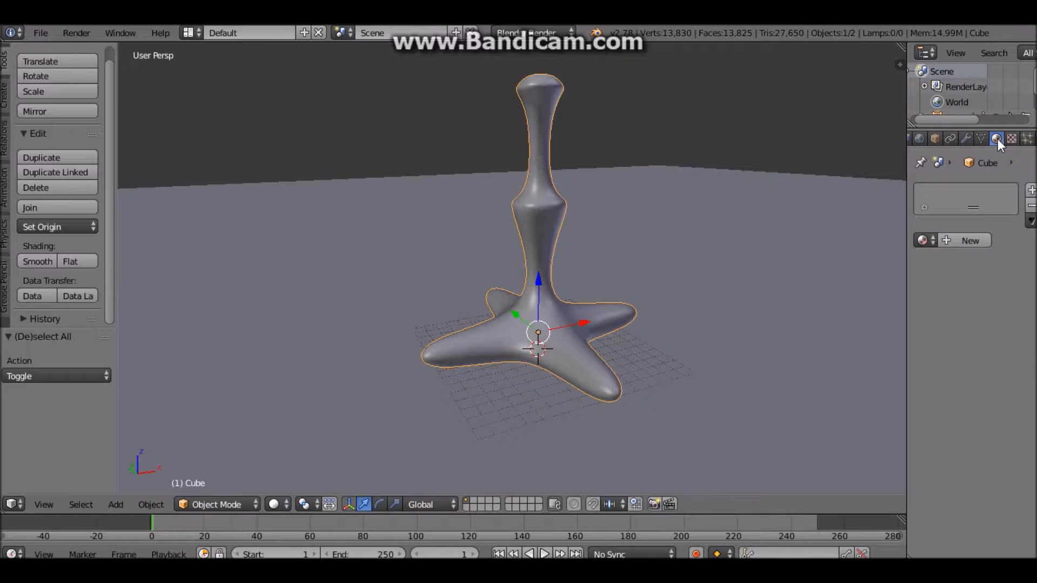
pyautogui.click(971, 241)
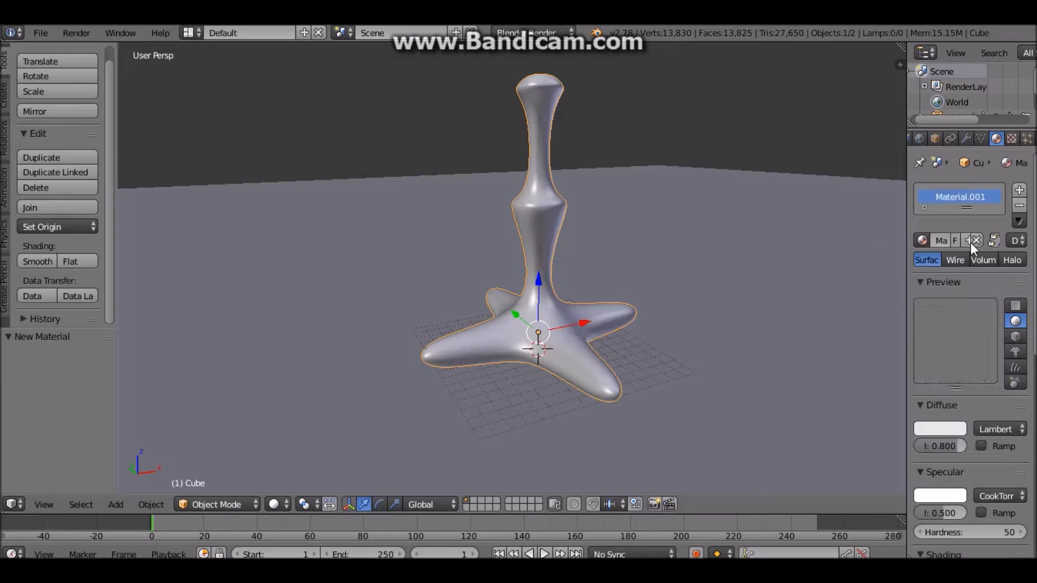
# Set the material's diffuse colour to blue with R 0.004, G 0.000 and B 0.800, and deselect the tower
pyautogui.click(940, 429)
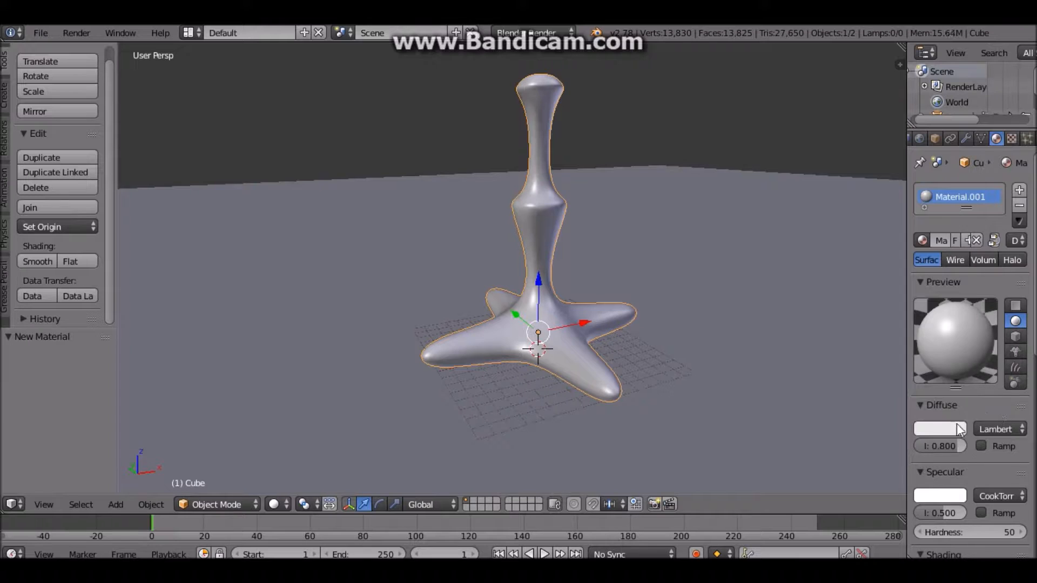
pyautogui.click(942, 429)
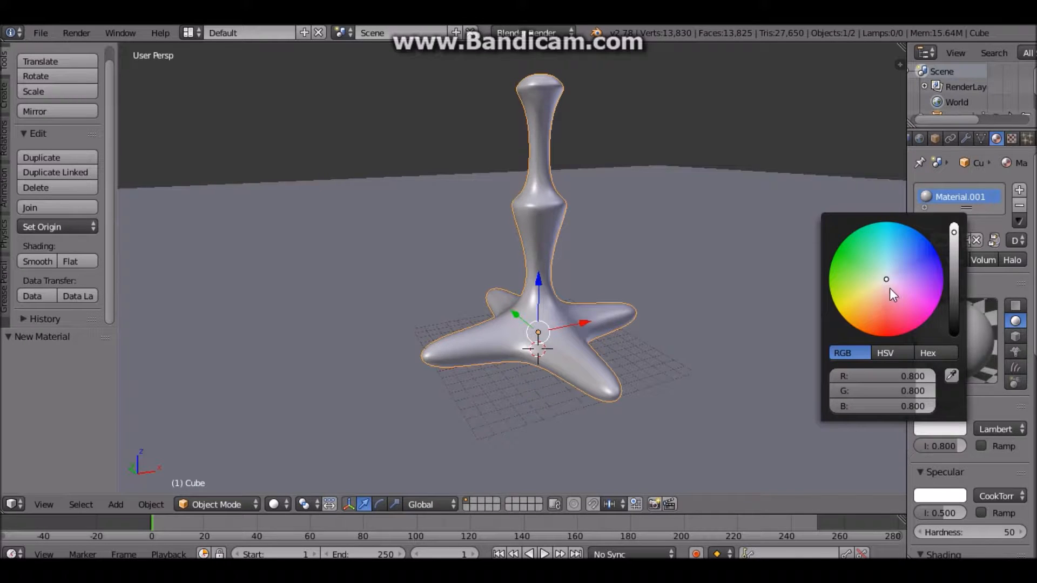
pyautogui.moveTo(886, 278); pyautogui.dragTo(937, 251)
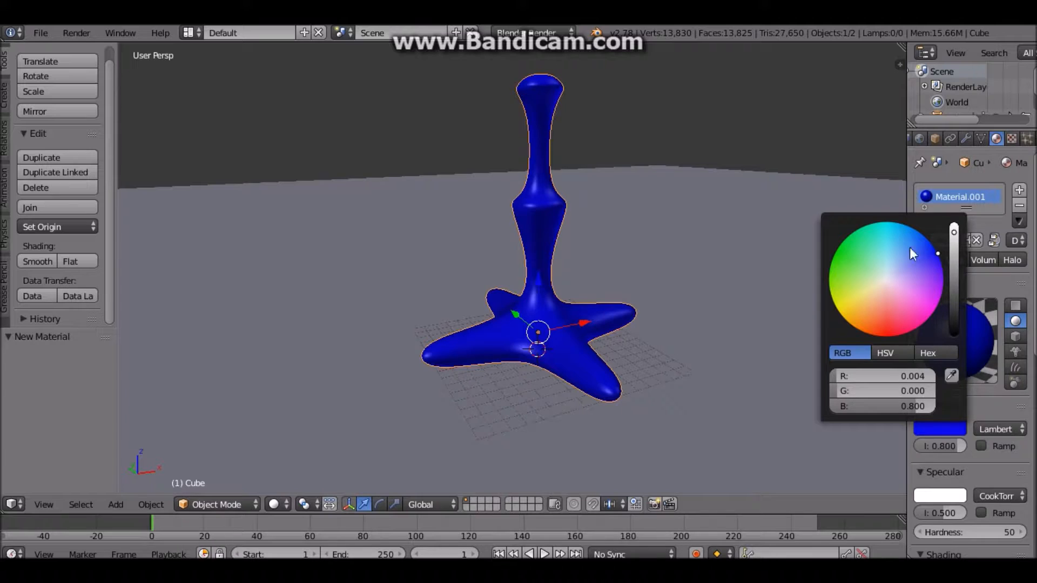
pyautogui.press('a')
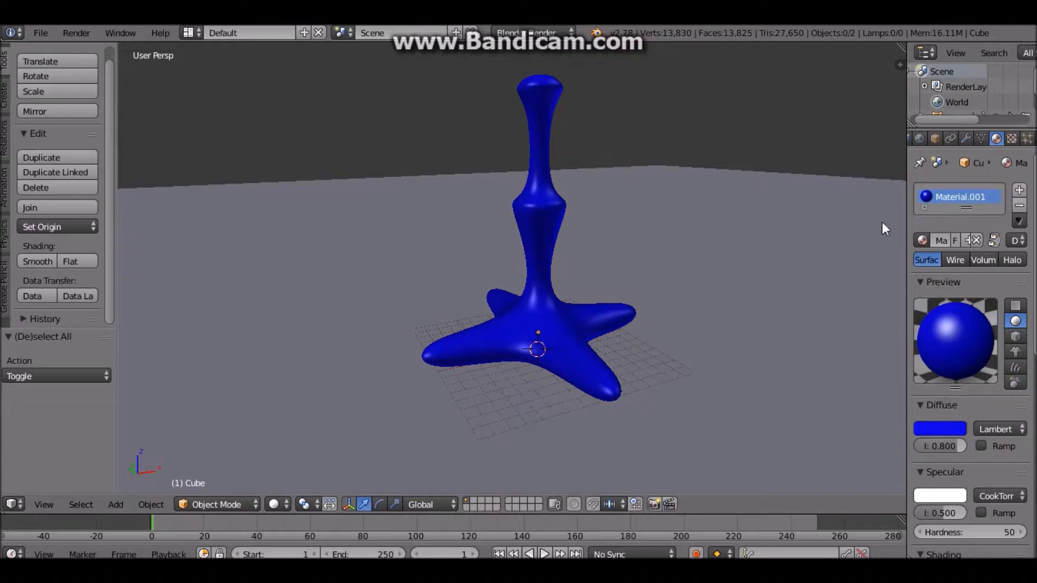
# Compare the tower and ground plane in wireframe and solid viewport shading, selecting the ground plane
pyautogui.hotkey('shift', 'z')
pyautogui.scroll(-3, 869, 188)
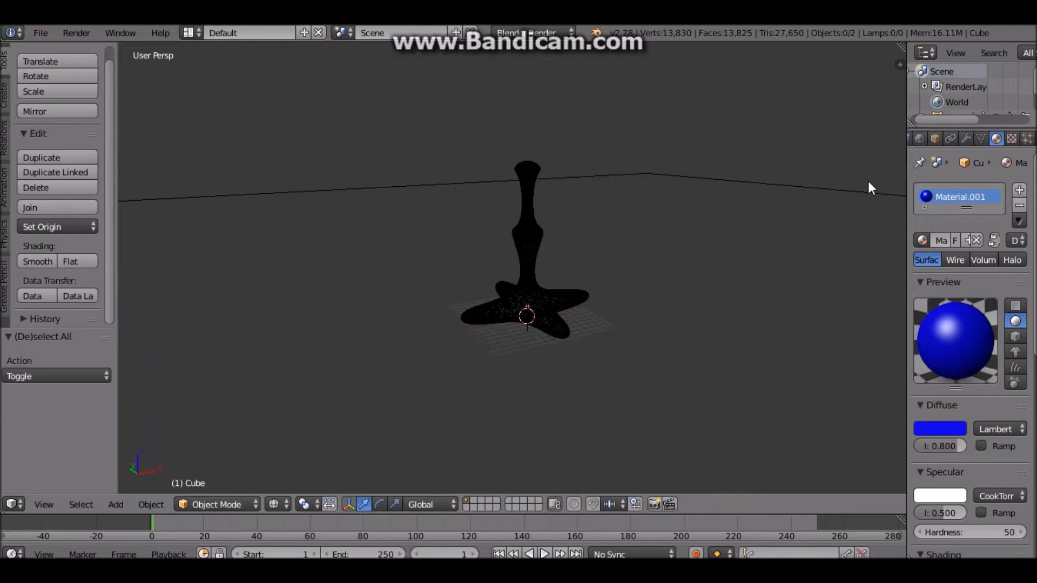
pyautogui.hotkey('shift', 'z')
pyautogui.hotkey('shift', 'z')
pyautogui.scroll(-2, 867, 202)
pyautogui.rightClick(858, 229)
pyautogui.hotkey('shift', 'z')
pyautogui.scroll(6, 716, 225)
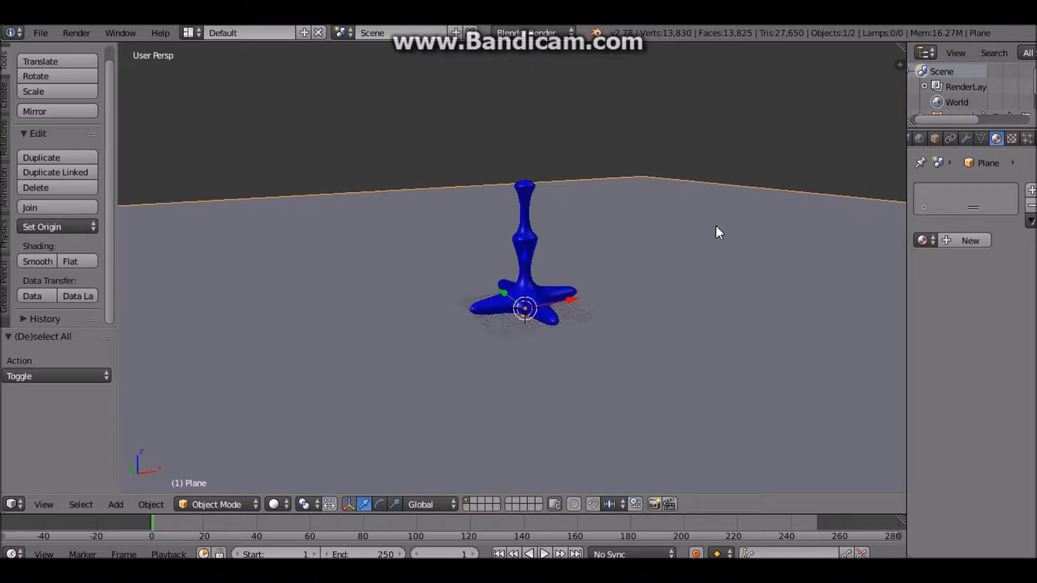
pyautogui.hotkey('shift', 'z')
pyautogui.hotkey('shift', 'z')
pyautogui.hotkey('shift', 'z')
pyautogui.hotkey('shift', 'z')
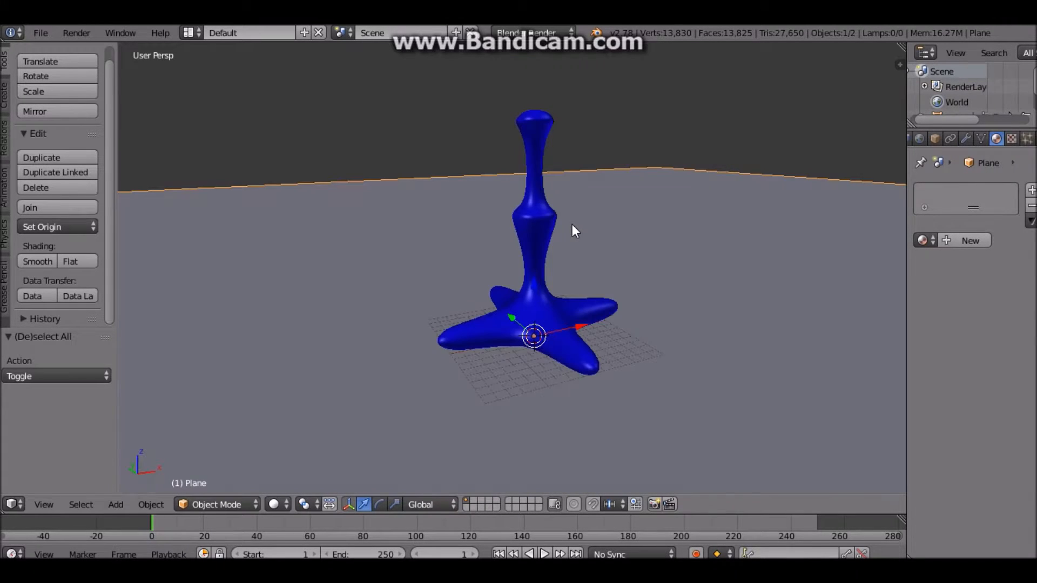
# Examine the tower's subdivided mesh in wireframe display, both up close and as a whole
pyautogui.scroll(3, 556, 215)
pyautogui.scroll(-4, 556, 215)
pyautogui.press('z')
pyautogui.scroll(3, 556, 218)
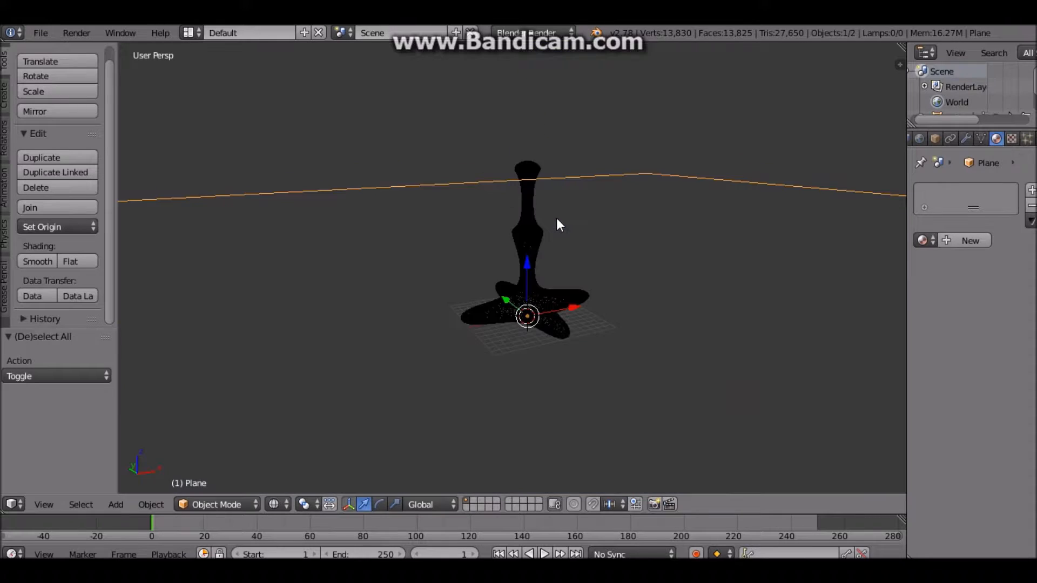
pyautogui.scroll(3, 556, 218)
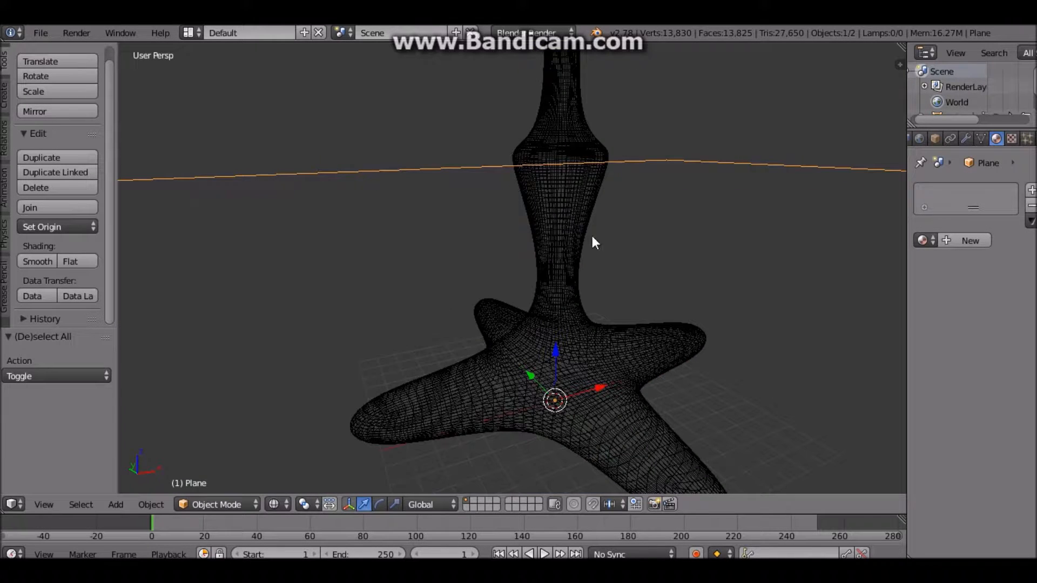
pyautogui.press('z')
pyautogui.press('z')
pyautogui.scroll(5, 580, 223)
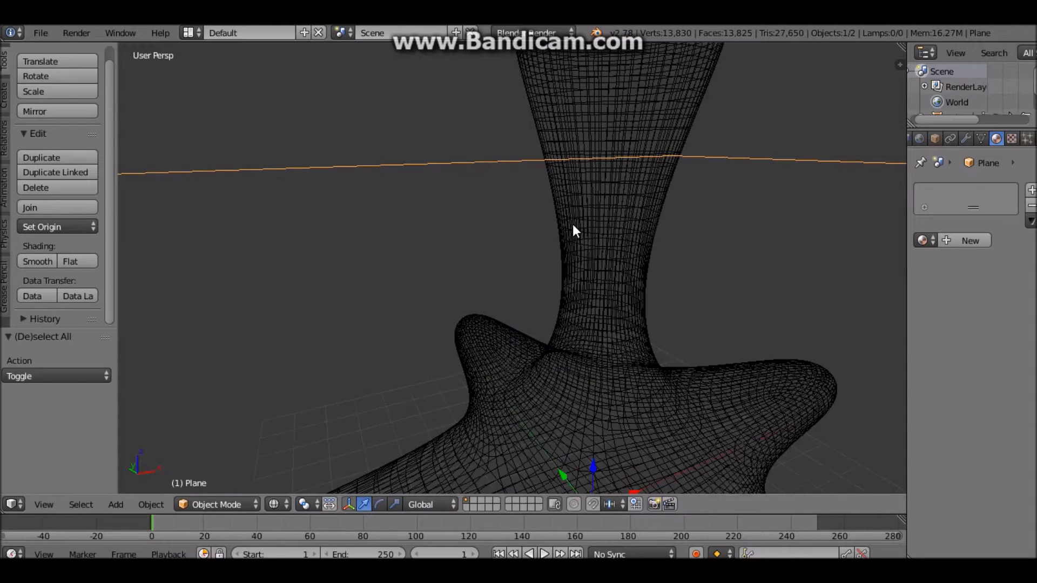
pyautogui.scroll(-8, 681, 259)
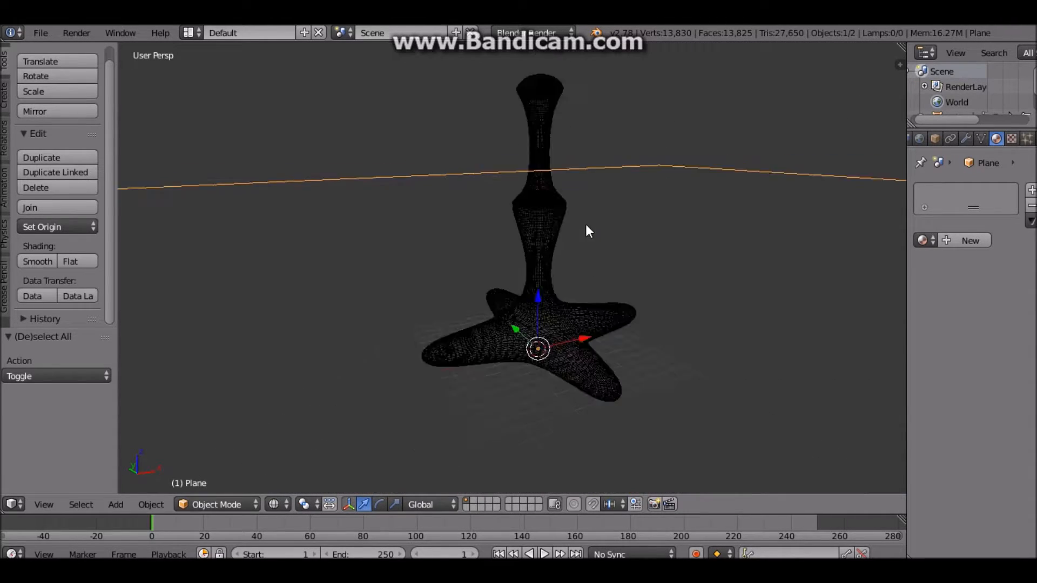
# Inspect the tower's dense mesh up close in wireframe and compare it with the solid shaded view
pyautogui.scroll(8, 559, 207)
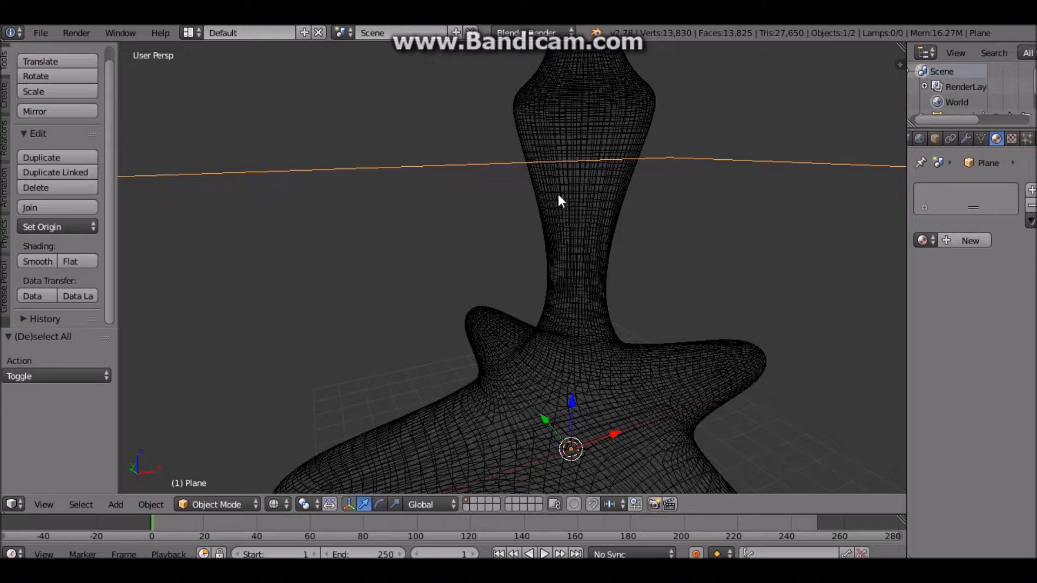
pyautogui.scroll(-8, 599, 178)
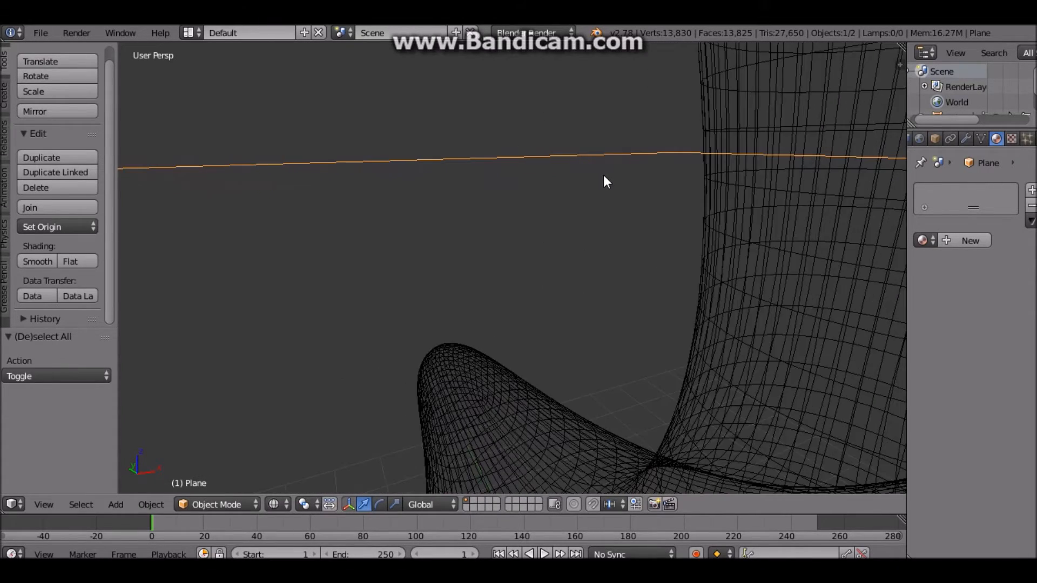
pyautogui.press('z')
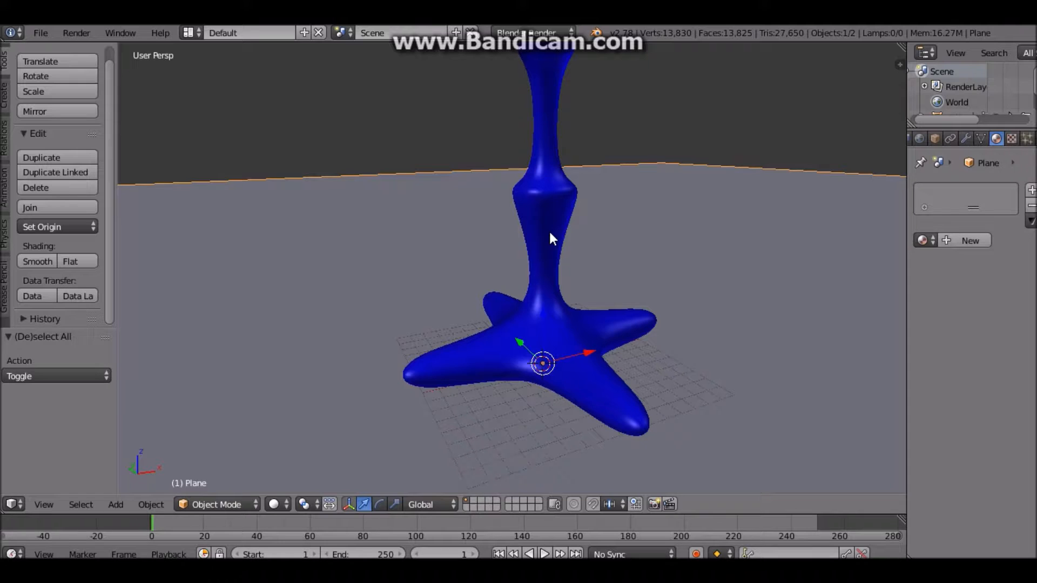
pyautogui.press('z')
pyautogui.press('z')
pyautogui.press('z')
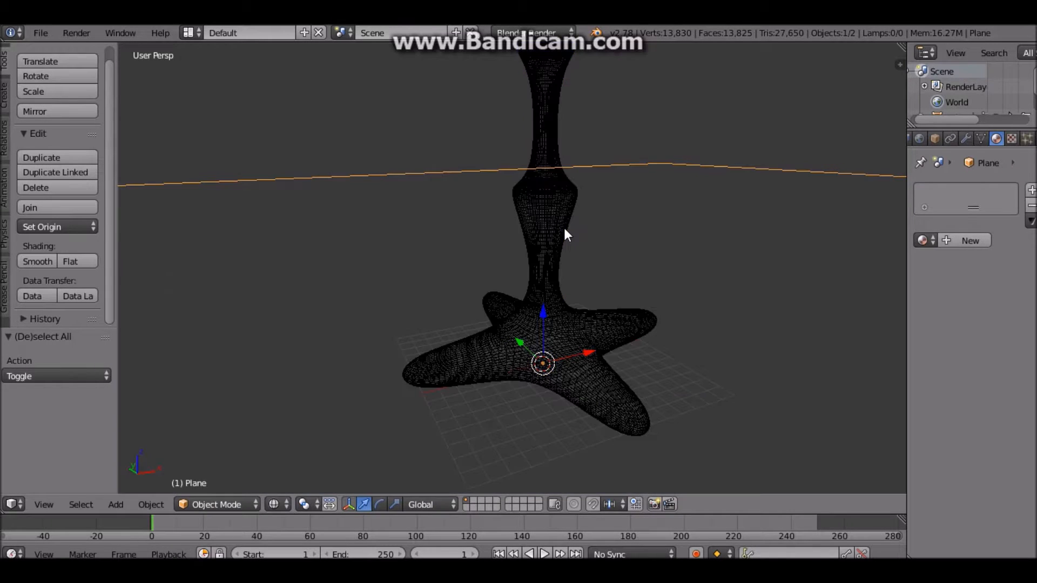
pyautogui.press('z')
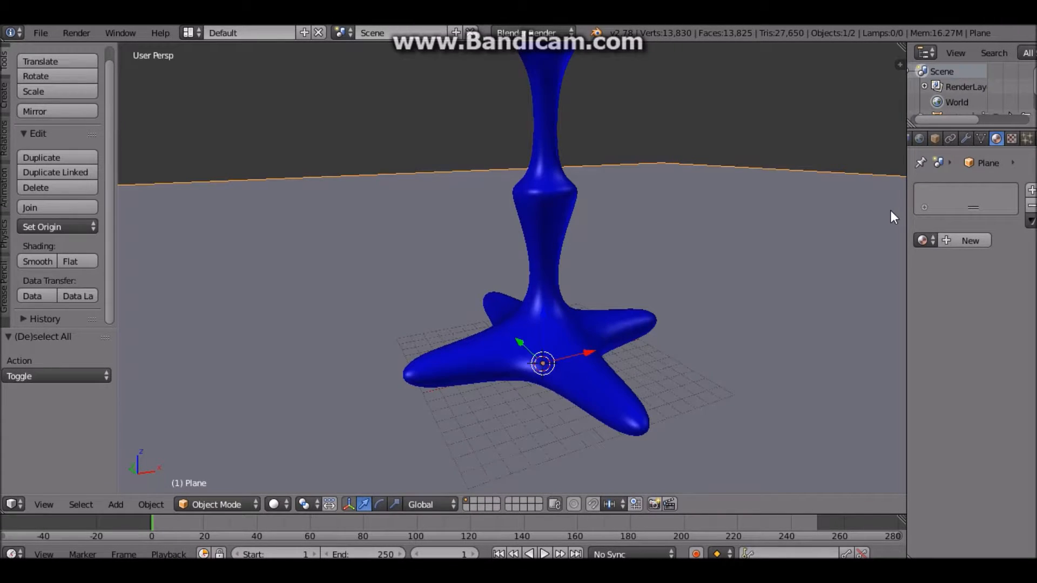
# Assign a new material to the ground plane and set its diffuse colour to green
pyautogui.scroll(-3, 890, 210)
pyautogui.scroll(2, 767, 188)
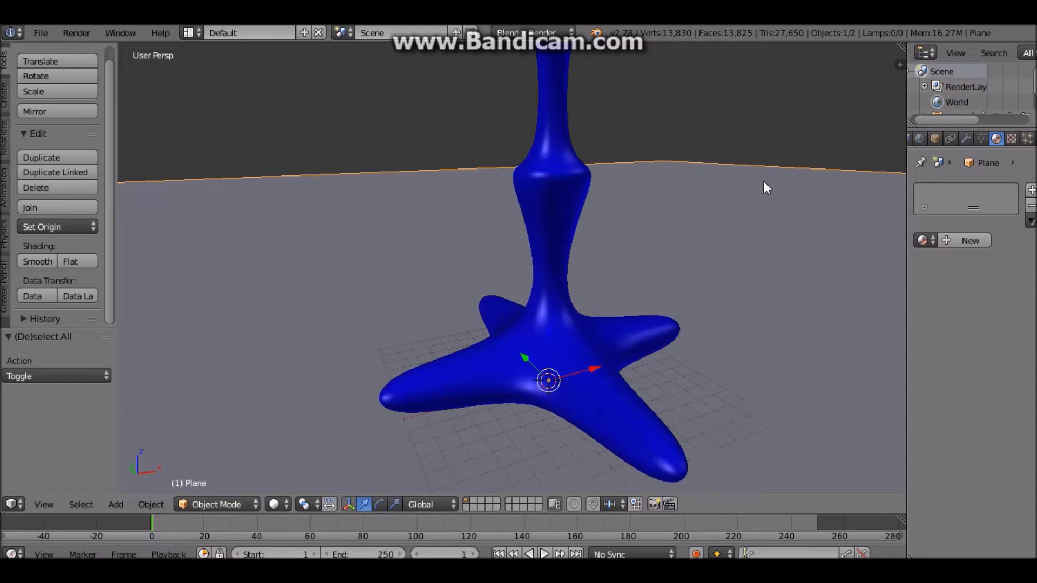
pyautogui.click(964, 241)
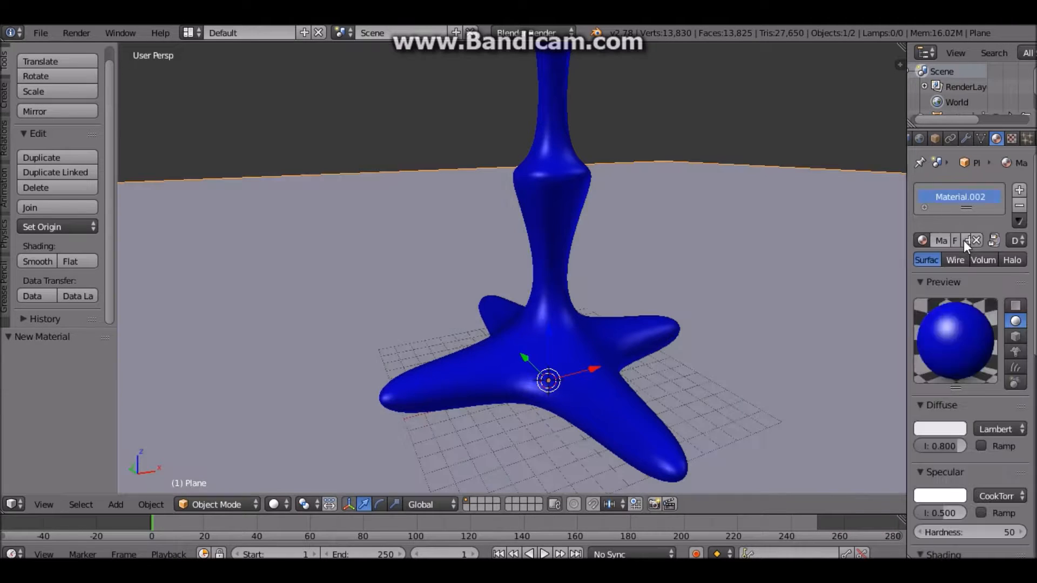
pyautogui.click(940, 428)
pyautogui.moveTo(890, 302)
pyautogui.mouseDown()
pyautogui.moveTo(837, 268)
pyautogui.moveTo(836, 251)
pyautogui.mouseUp()
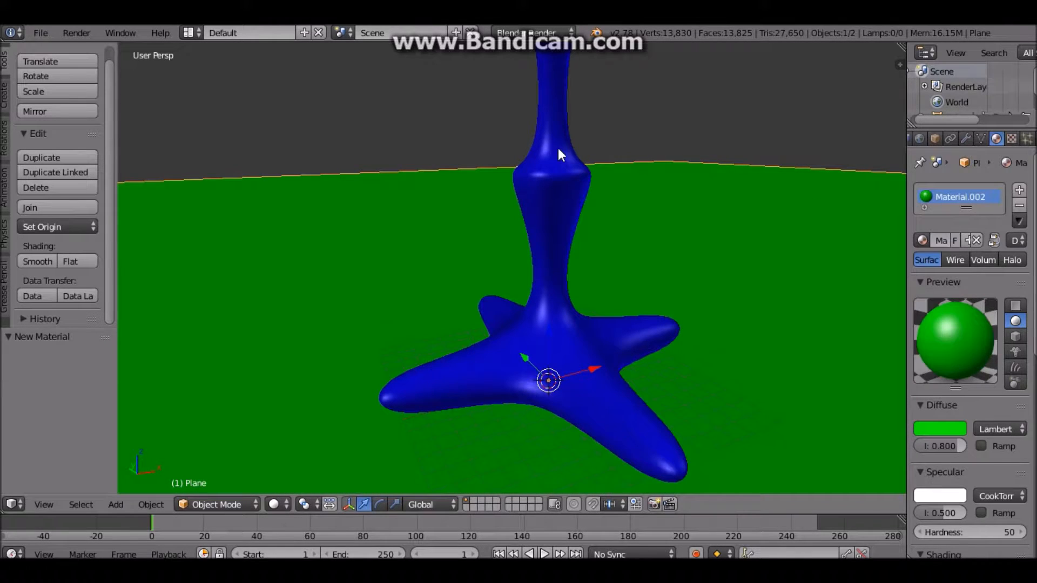
# Select the blue tower and set its material's specular intensity to 0.000
pyautogui.press('a')
pyautogui.rightClick(552, 176)
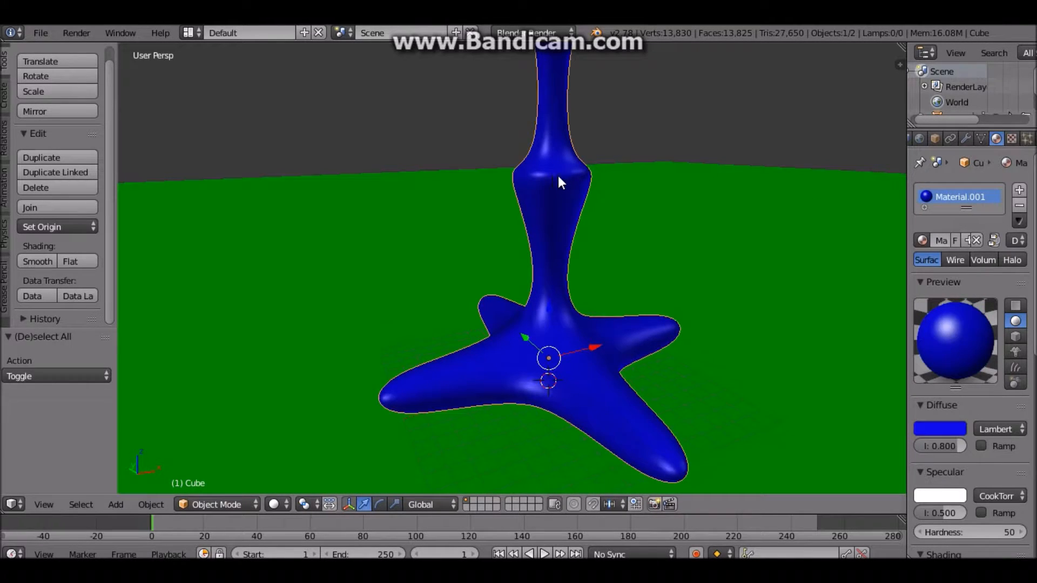
pyautogui.scroll(-2, 964, 410)
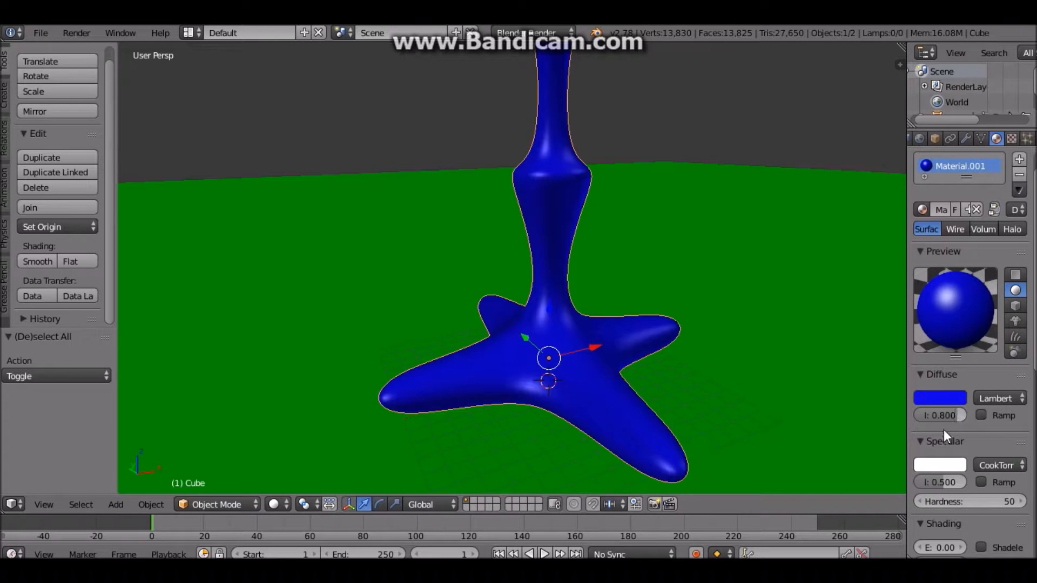
pyautogui.scroll(-2, 943, 422)
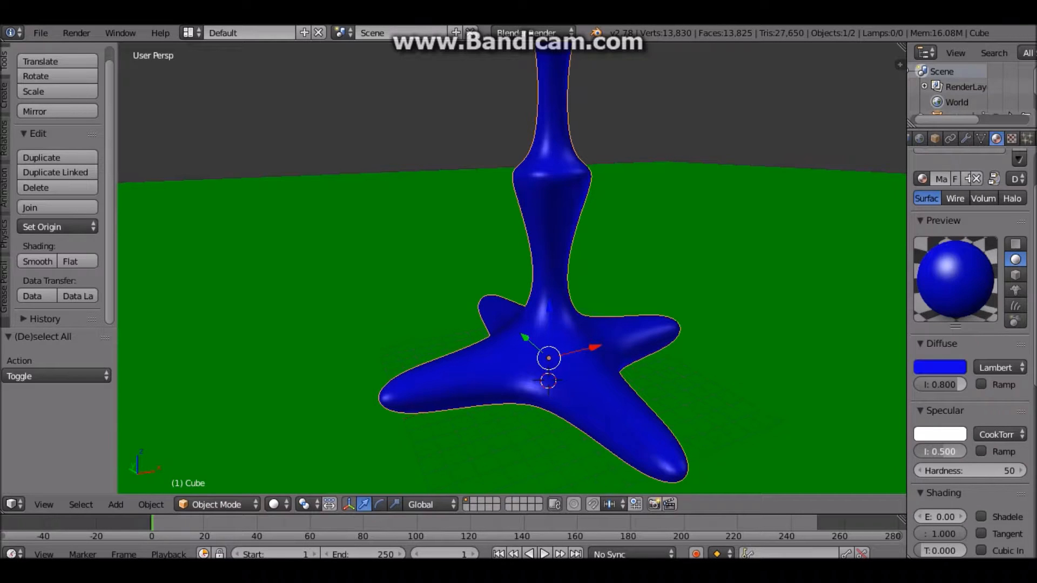
pyautogui.moveTo(944, 452); pyautogui.dragTo(912, 452)
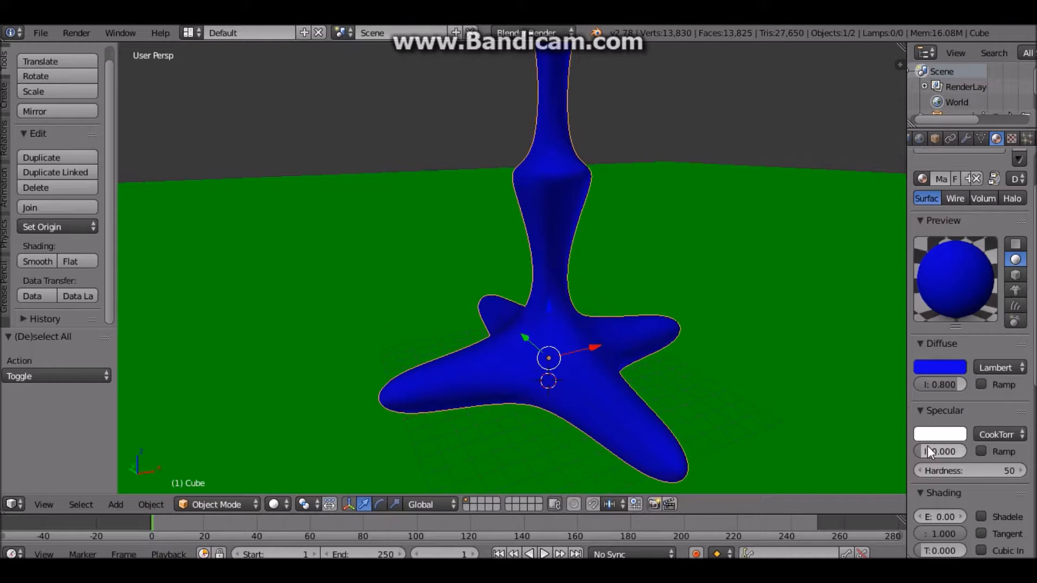
pyautogui.scroll(-4, 646, 313)
pyautogui.scroll(3, 597, 276)
pyautogui.scroll(-2, 598, 273)
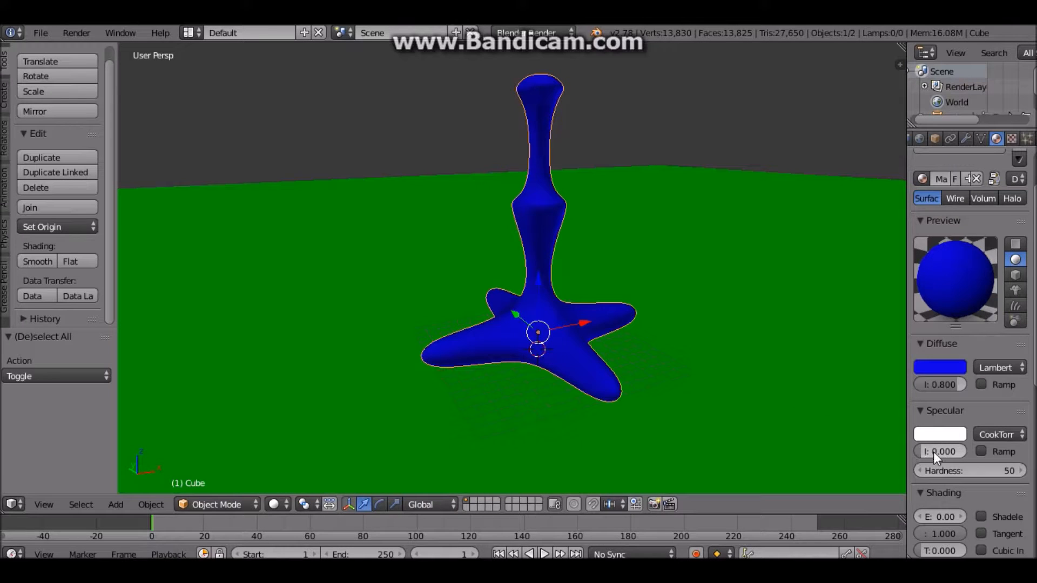
# Try a specular intensity of 1.000 on the tower's material, deselect the tower, and set the intensity to 0.117
pyautogui.moveTo(929, 451); pyautogui.dragTo(970, 452)
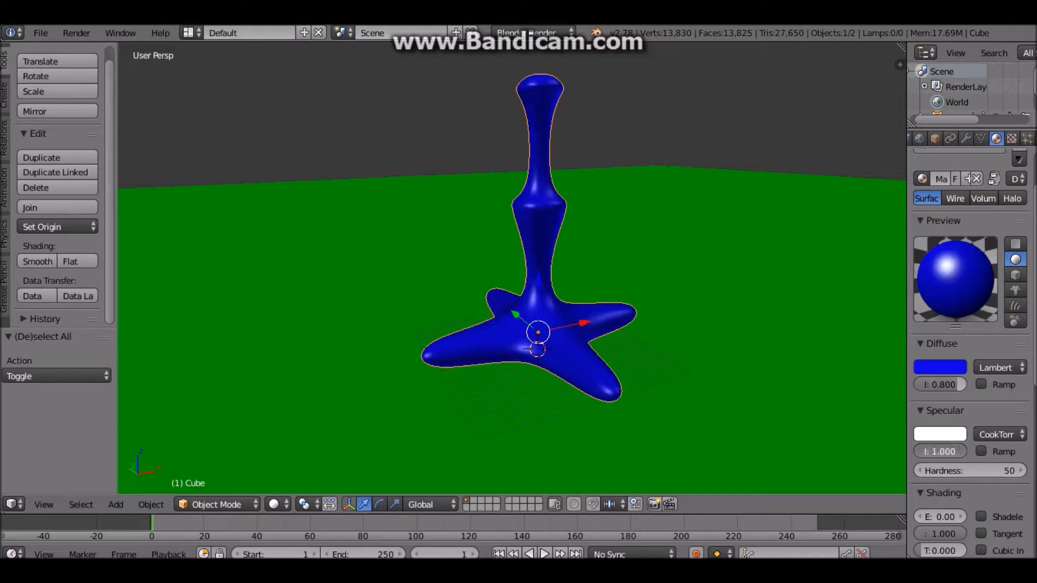
pyautogui.press('a')
pyautogui.scroll(4, 608, 266)
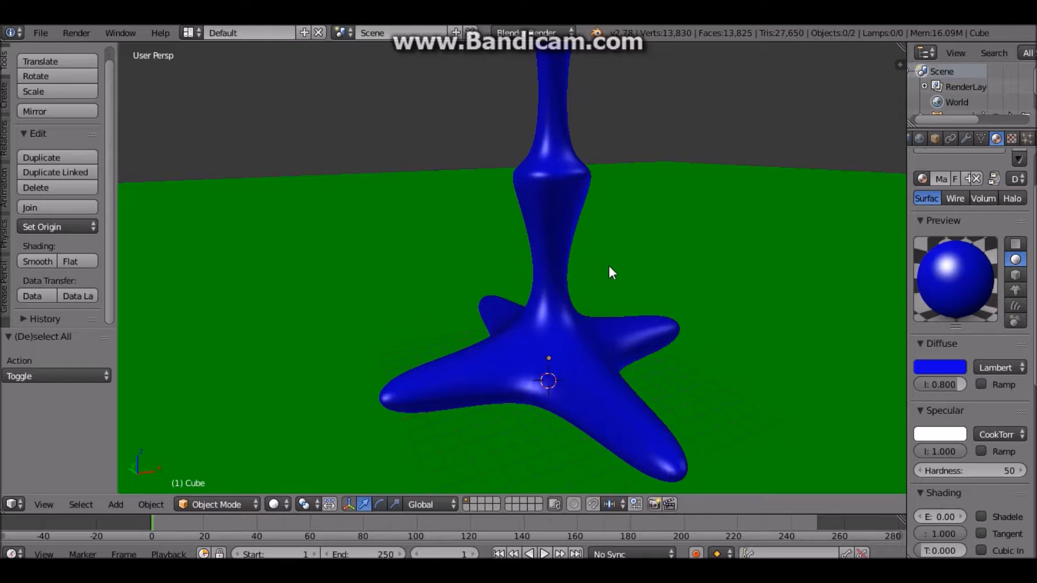
pyautogui.moveTo(611, 311); pyautogui.dragTo(650, 382, button='middle')
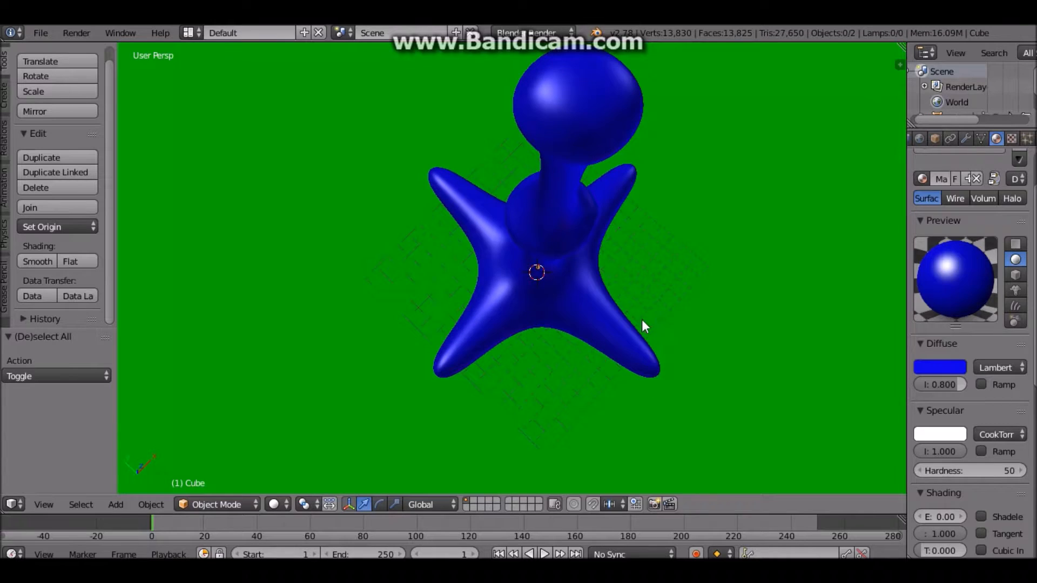
pyautogui.moveTo(649, 340); pyautogui.dragTo(617, 261, button='middle')
pyautogui.scroll(3, 618, 262)
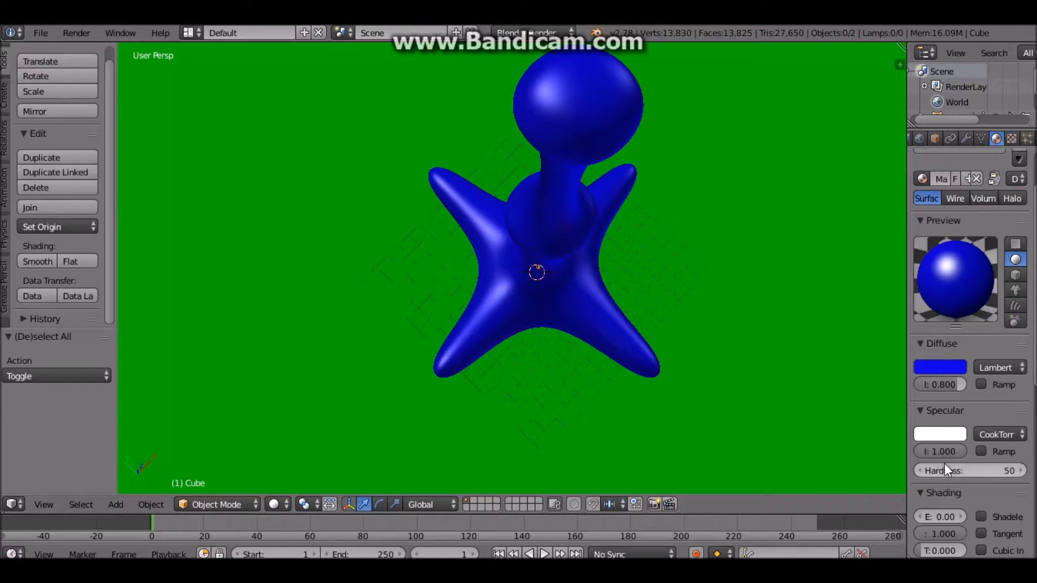
pyautogui.moveTo(956, 452); pyautogui.dragTo(910, 452)
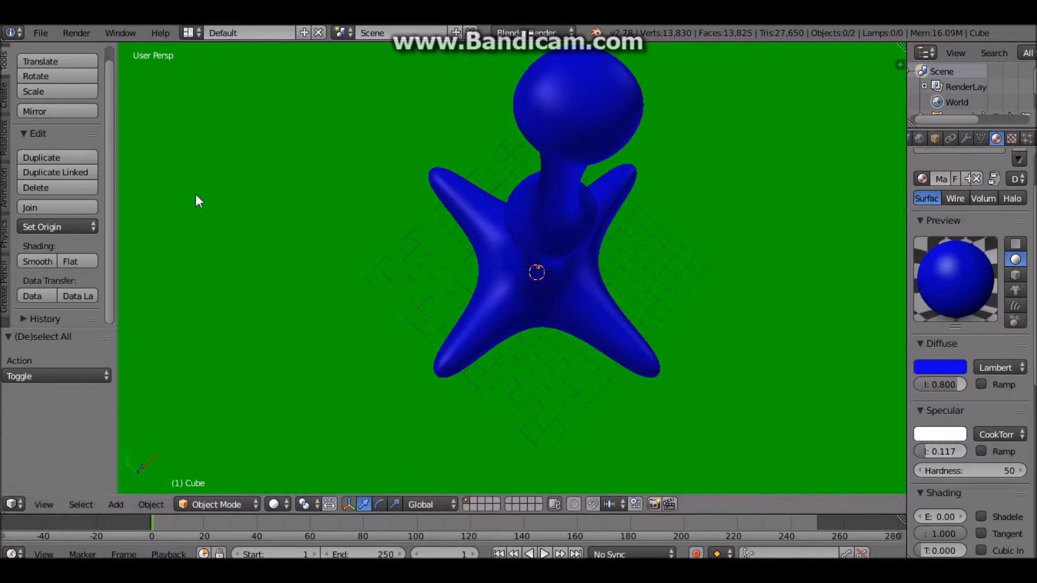
# Add a point lamp to the scene at the tower's base
pyautogui.scroll(-2, 195, 193)
pyautogui.click(5, 100)
pyautogui.scroll(-5, 70, 261)
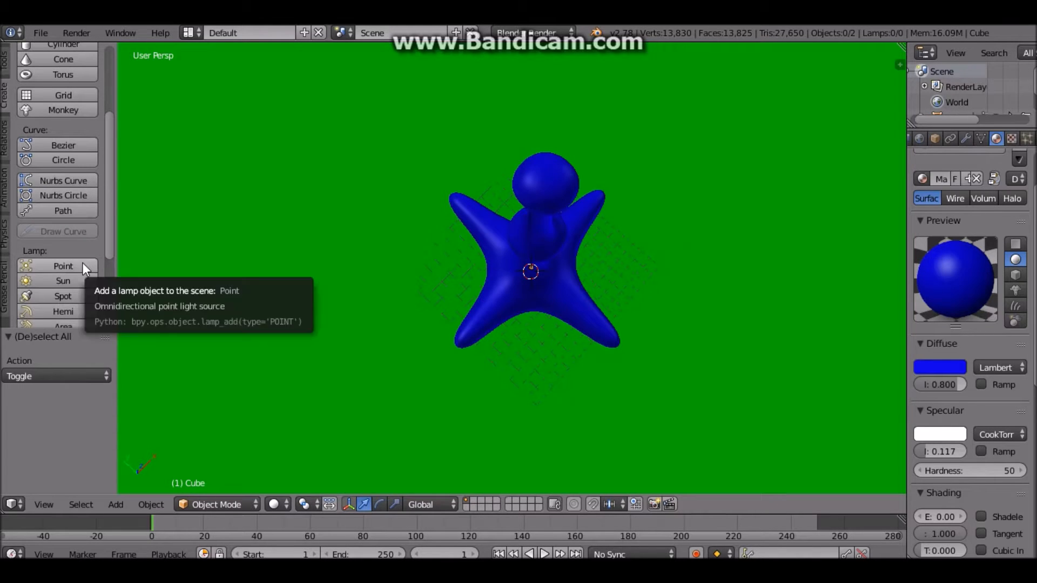
pyautogui.scroll(-2, 82, 263)
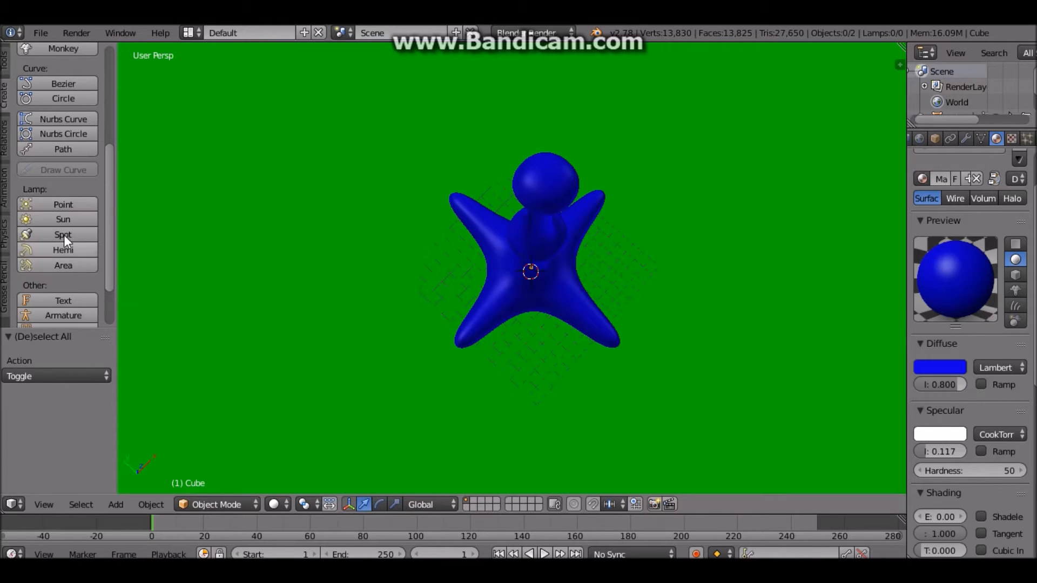
pyautogui.click(70, 206)
# Move the point lamp about -18.6 units along X and raise it about 19.1 units along Z
pyautogui.moveTo(566, 361); pyautogui.dragTo(597, 323, button='middle')
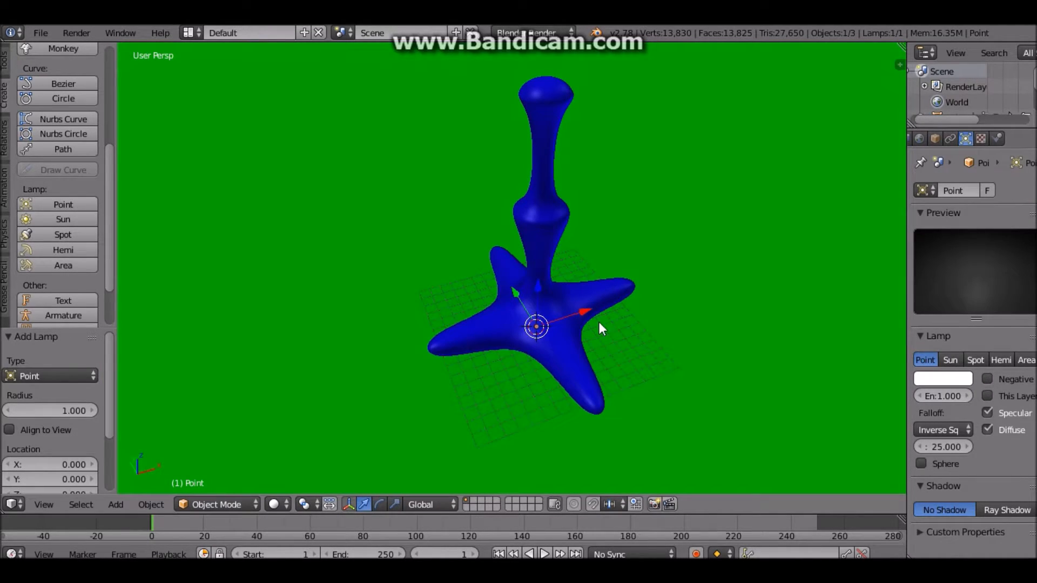
pyautogui.press('g')
pyautogui.press('x')
pyautogui.click(297, 381)
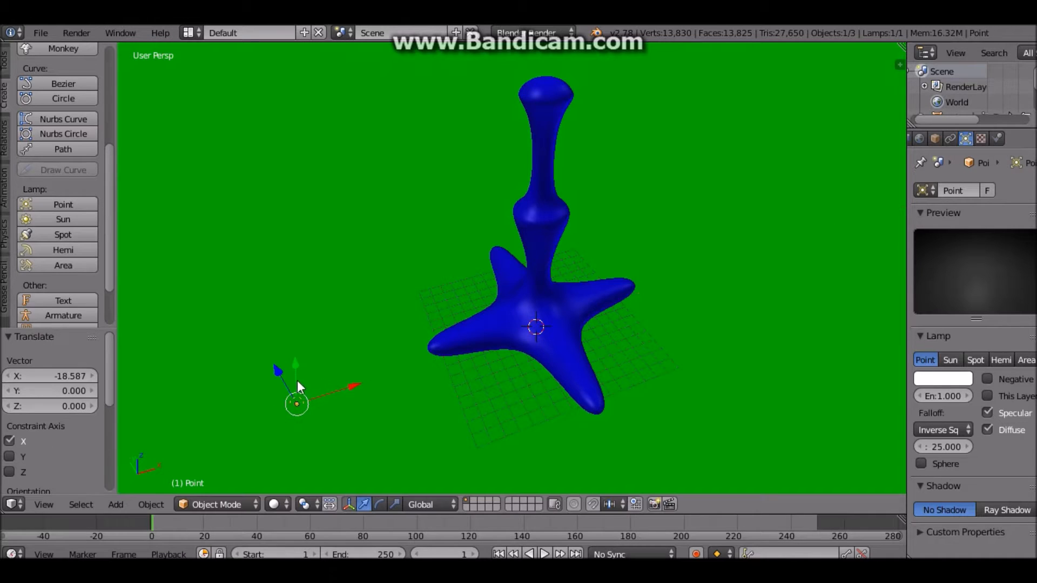
pyautogui.press('g')
pyautogui.press('z')
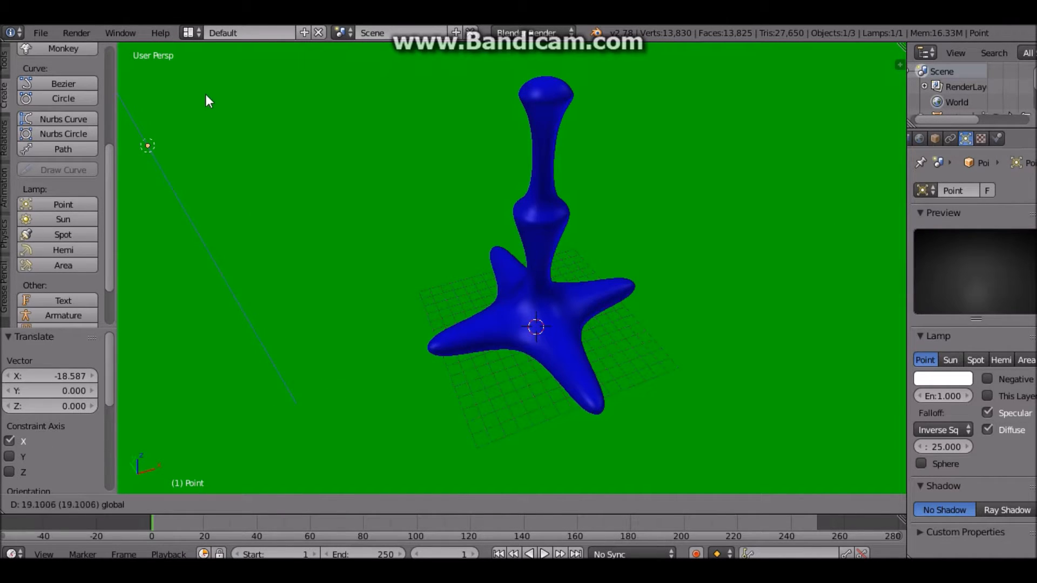
pyautogui.click(205, 95)
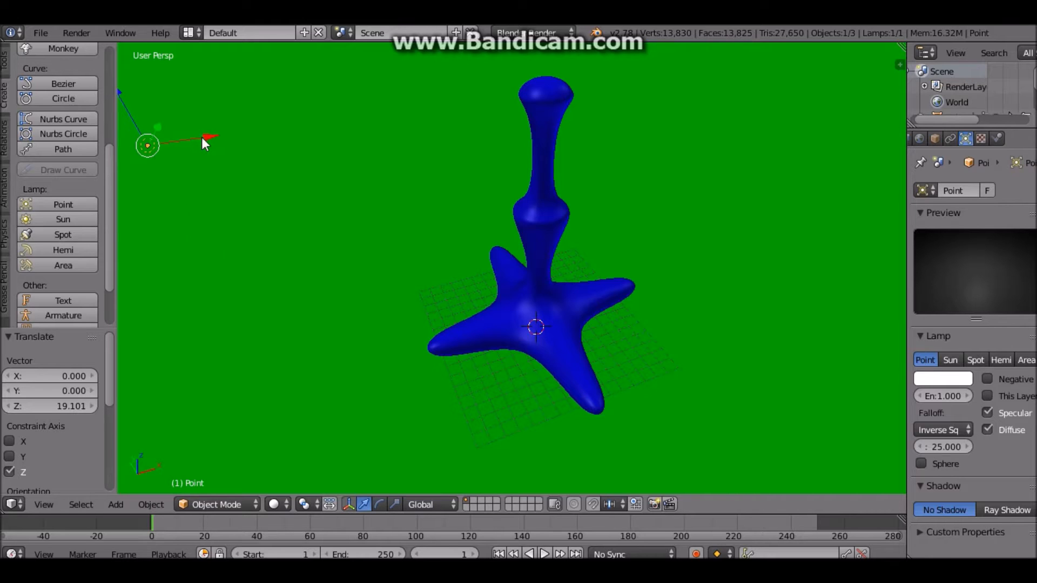
# Shift the point lamp about 2.7 units along X towards the tower and raise it about 1.9 units along Z
pyautogui.press('g')
pyautogui.press('x')
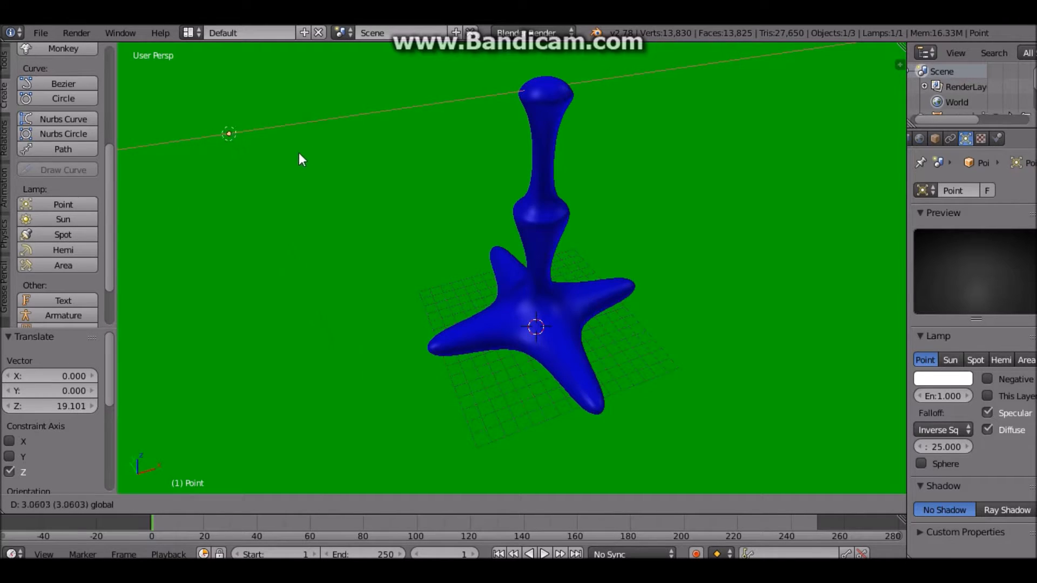
pyautogui.click(237, 134)
pyautogui.scroll(-3, 204, 102)
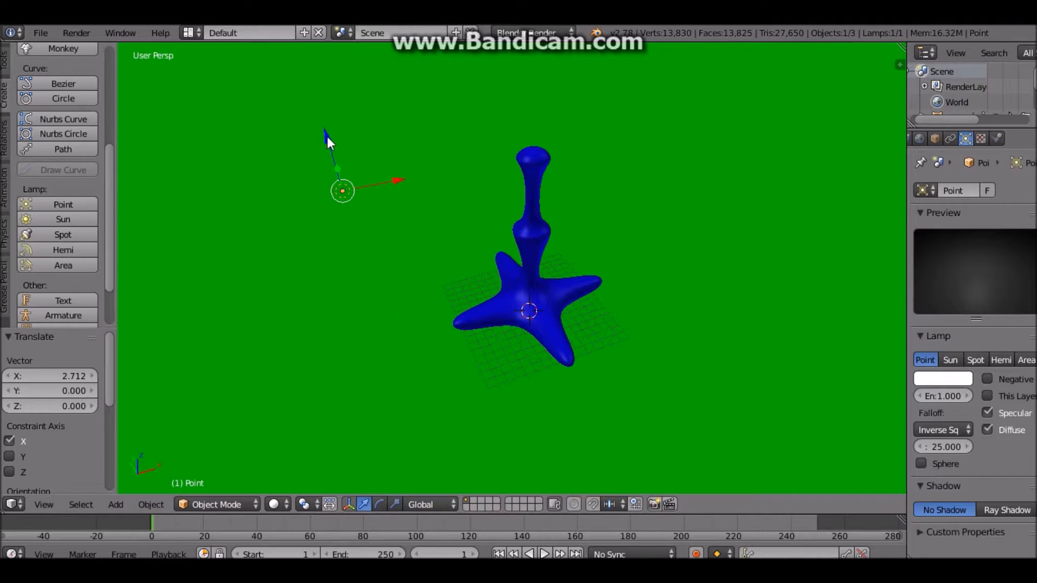
pyautogui.press('g')
pyautogui.press('z')
pyautogui.click(317, 116)
# Preview the lamp's lighting on the tower and ground in rendered shading, and return to solid shading
pyautogui.moveTo(520, 310); pyautogui.dragTo(535, 271, button='middle')
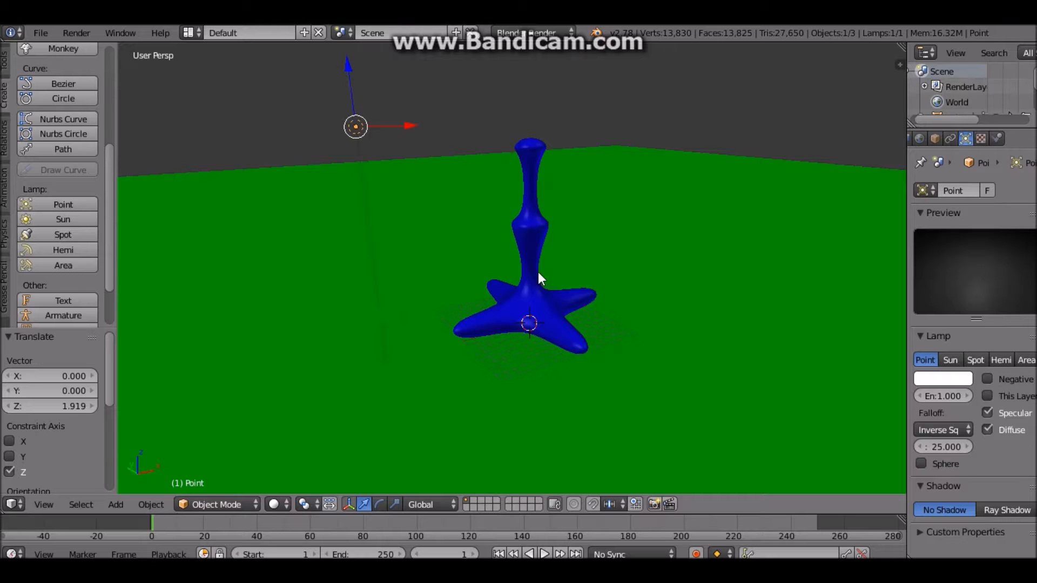
pyautogui.hotkey('shift', 'z')
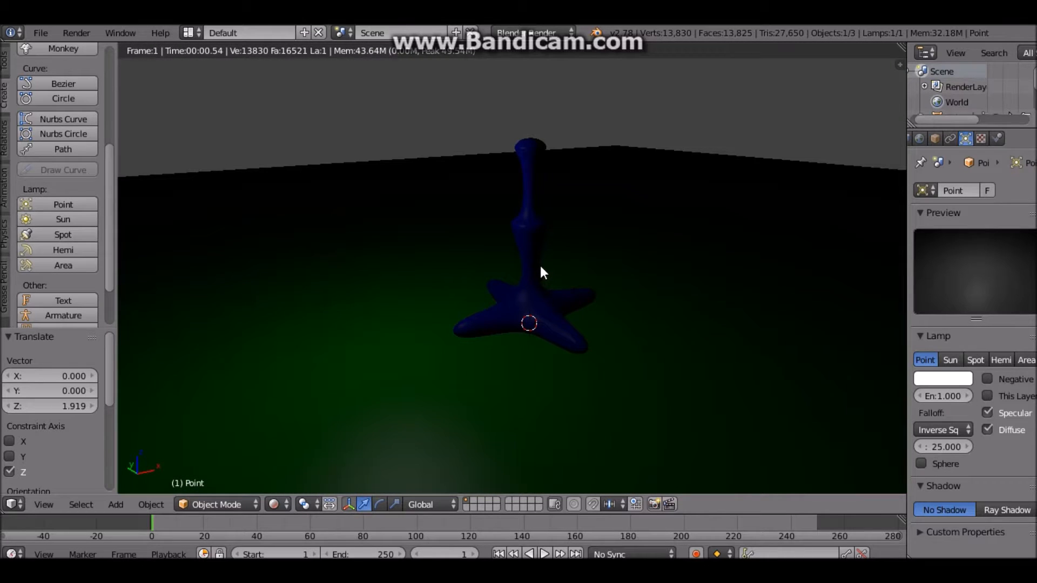
pyautogui.moveTo(544, 270); pyautogui.dragTo(572, 312, button='middle')
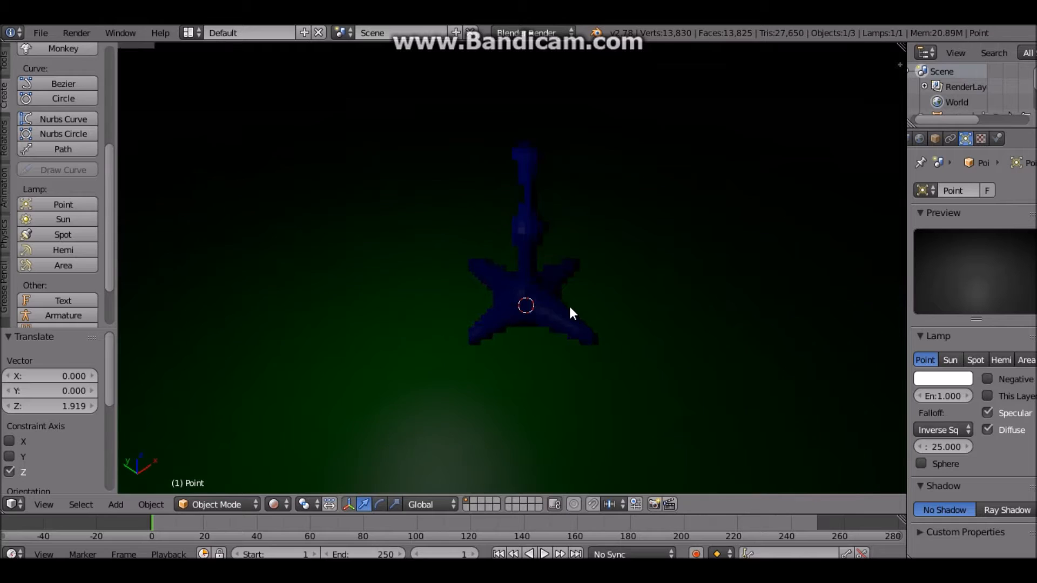
pyautogui.hotkey('shift', 'z')
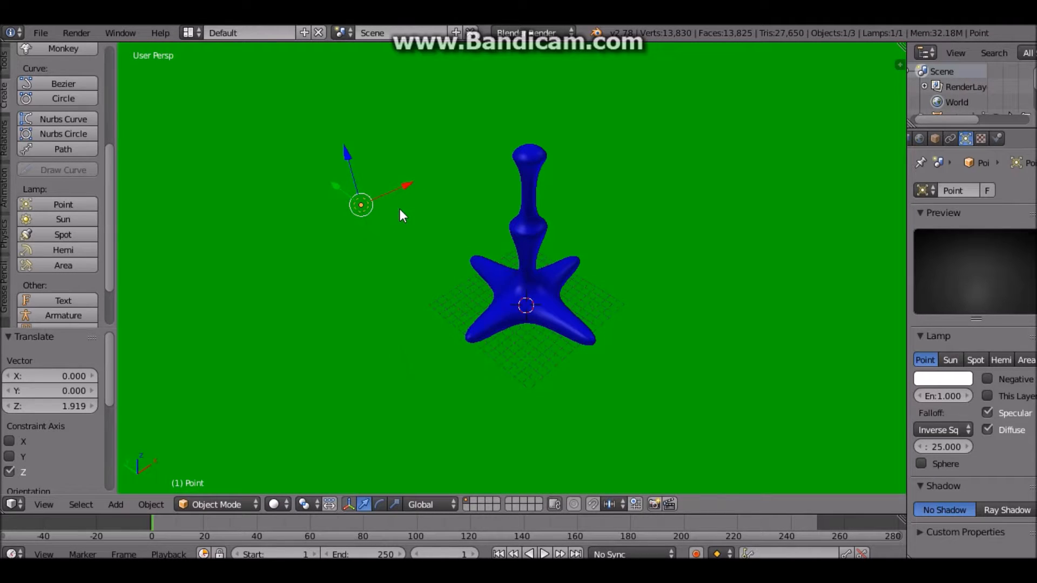
# Duplicate the point lamp in place and move the copy about 39.5 units along X, to the tower's other side
pyautogui.moveTo(586, 224); pyautogui.dragTo(423, 185, button='middle')
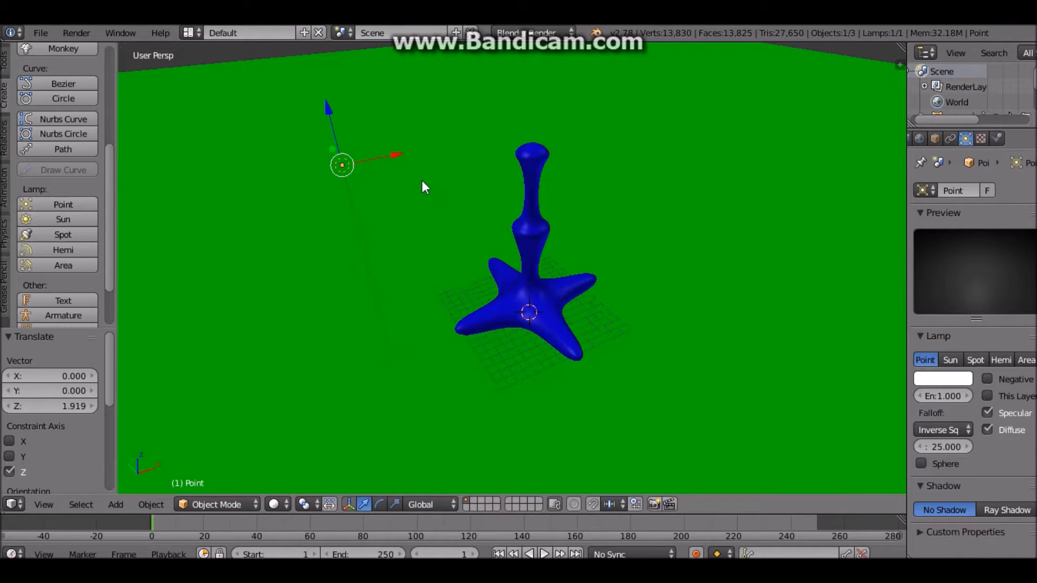
pyautogui.hotkey('shift', 'd')
pyautogui.rightClick(393, 157)
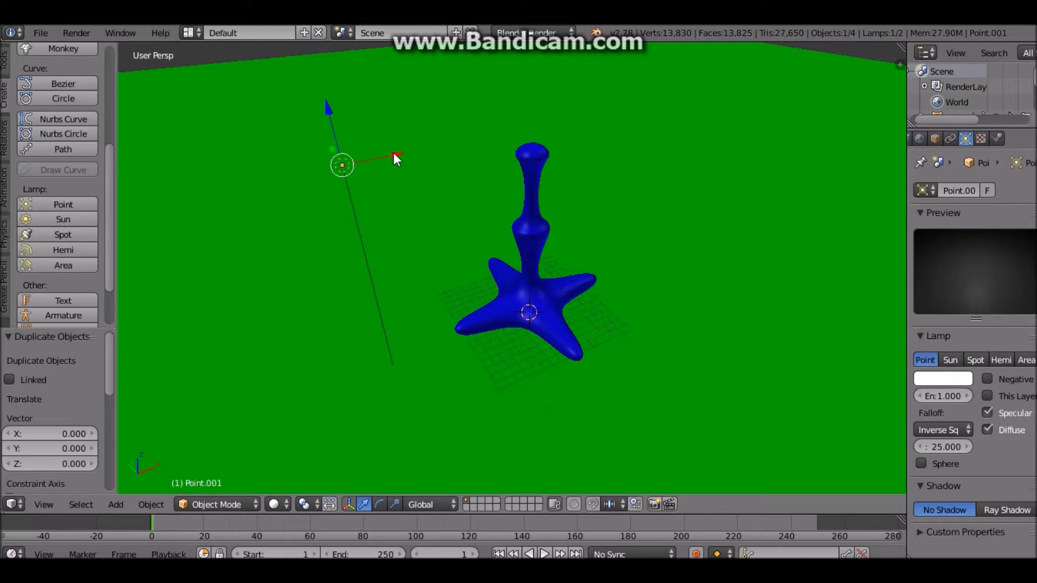
pyautogui.moveTo(394, 155); pyautogui.dragTo(411, 156)
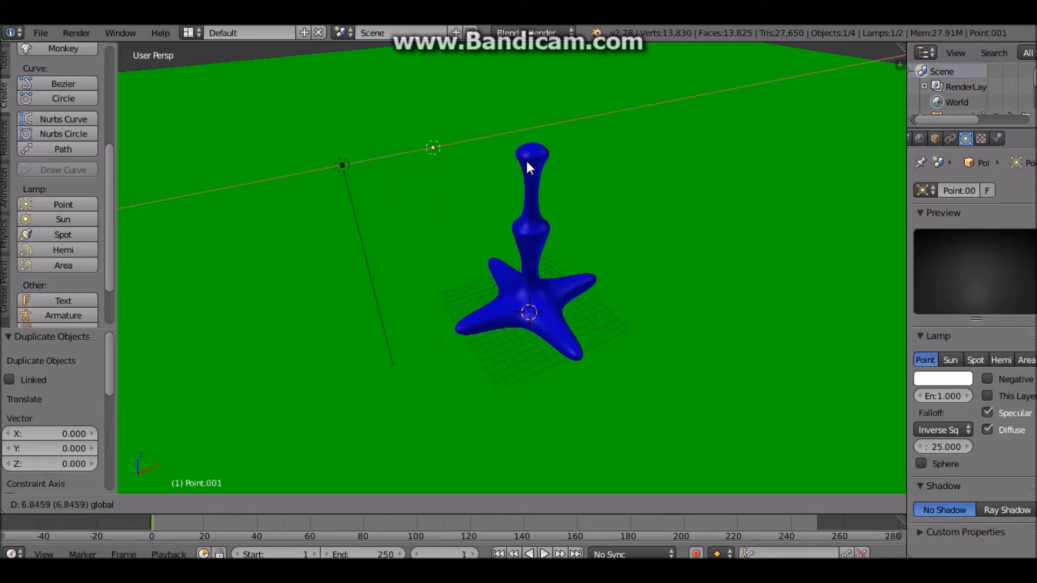
pyautogui.click(776, 153)
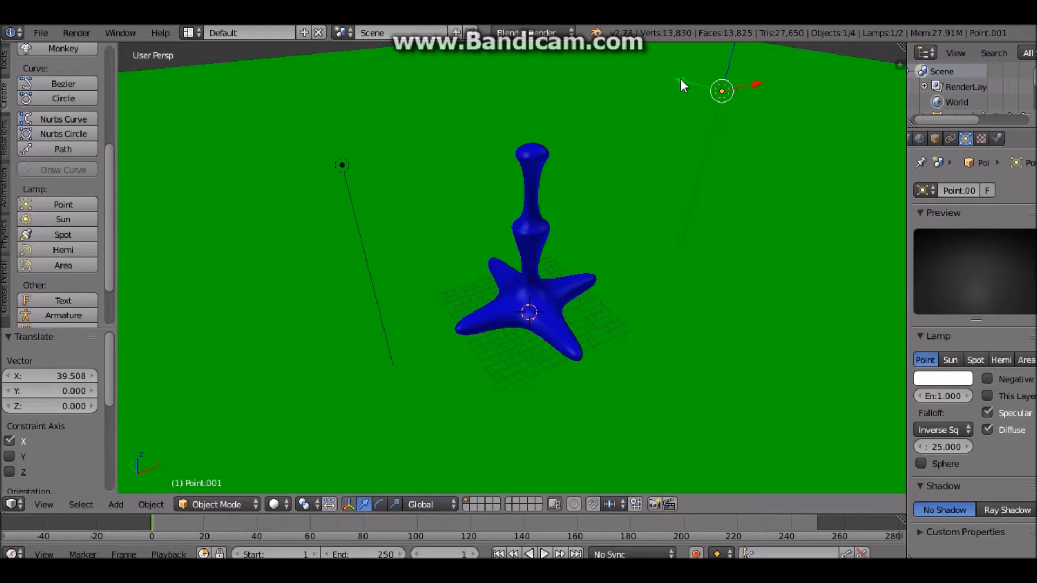
# Move the duplicated point lamp about -17.1 units along Y
pyautogui.press('g')
pyautogui.press('x')
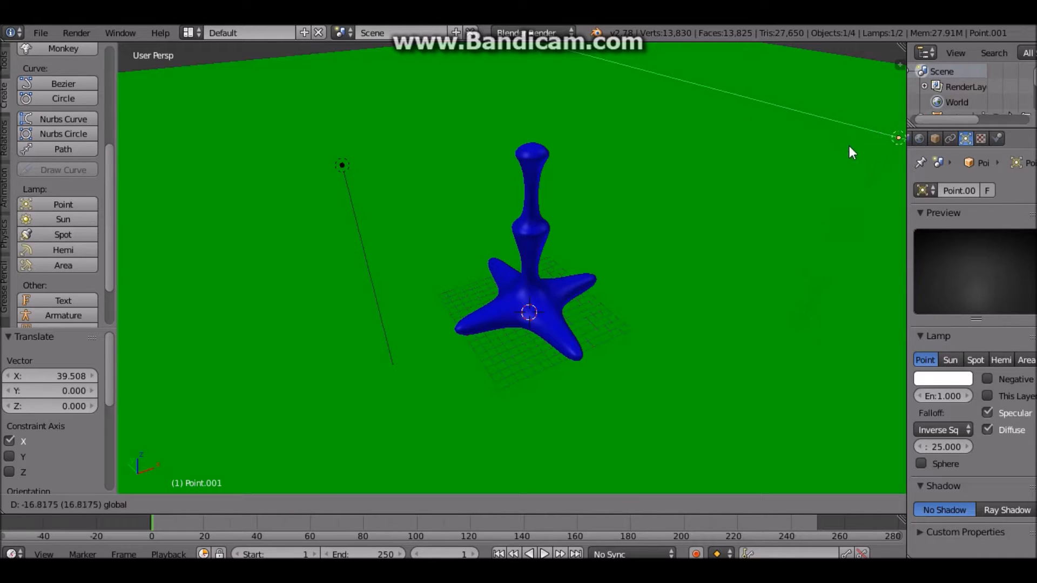
pyautogui.press('y')
pyautogui.click(833, 154)
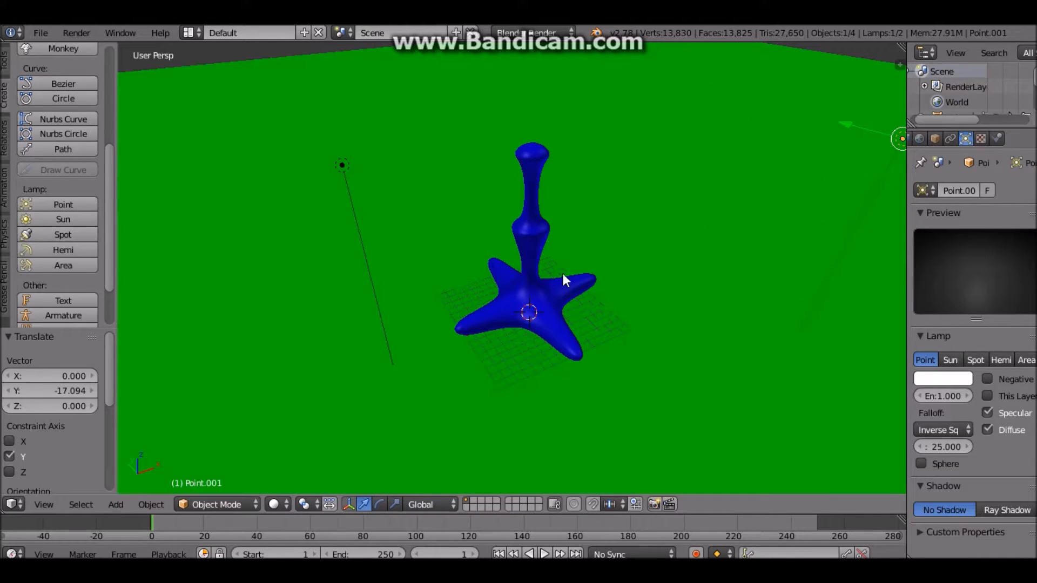
# Preview the two lamps' lighting on the tower and ground in rendered shading from several angles, and return to solid shading
pyautogui.scroll(-4, 559, 277)
pyautogui.moveTo(622, 242); pyautogui.dragTo(527, 267, button='middle')
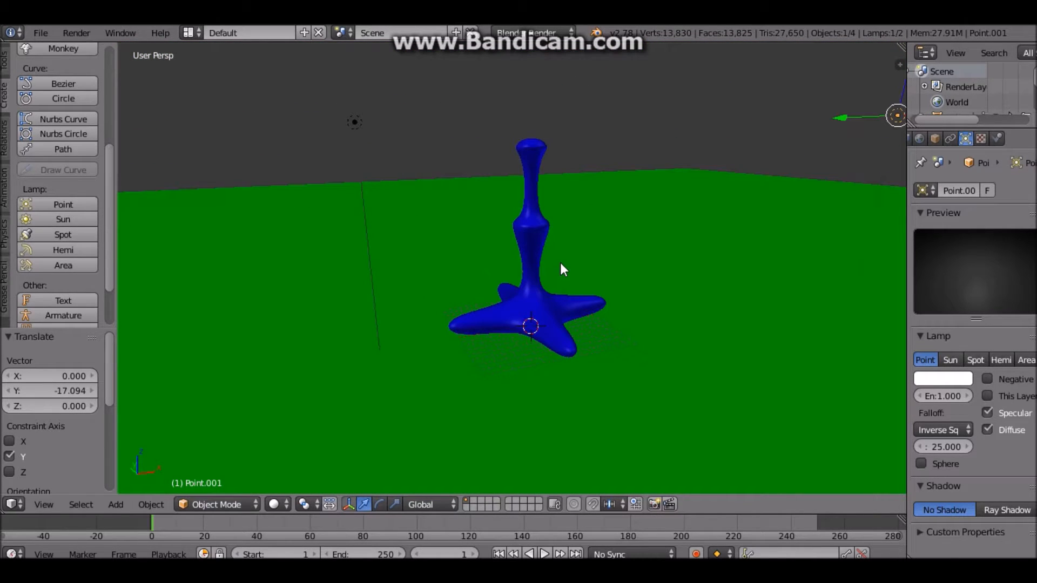
pyautogui.hotkey('shift', 'z')
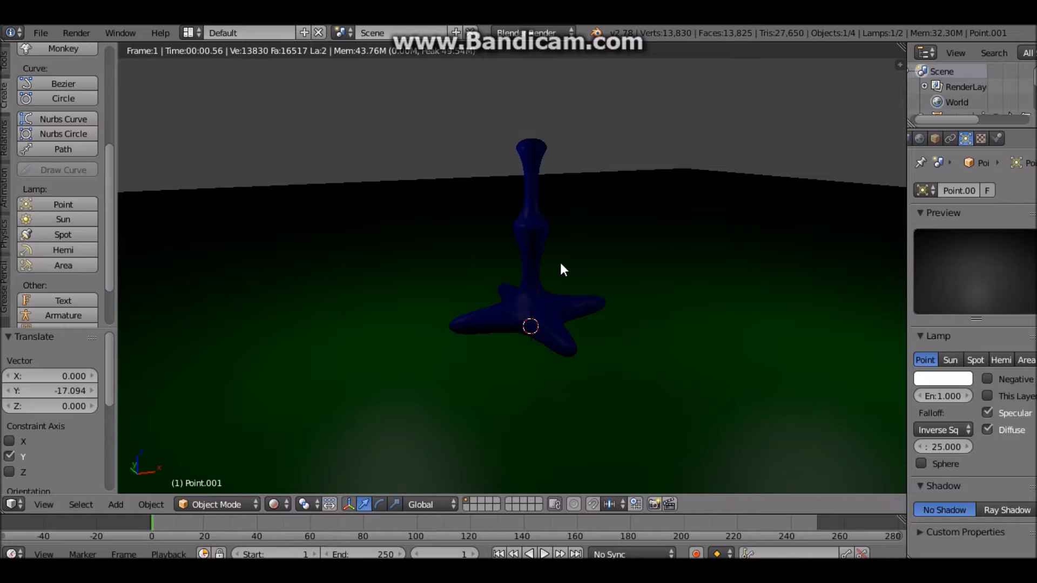
pyautogui.scroll(2, 559, 266)
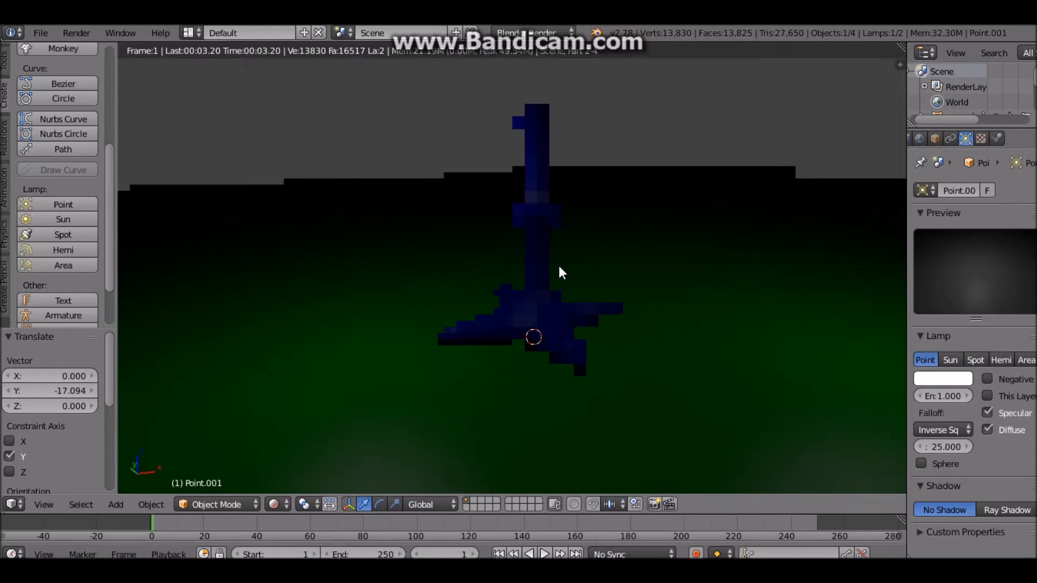
pyautogui.scroll(-1, 559, 266)
pyautogui.scroll(-1, 559, 265)
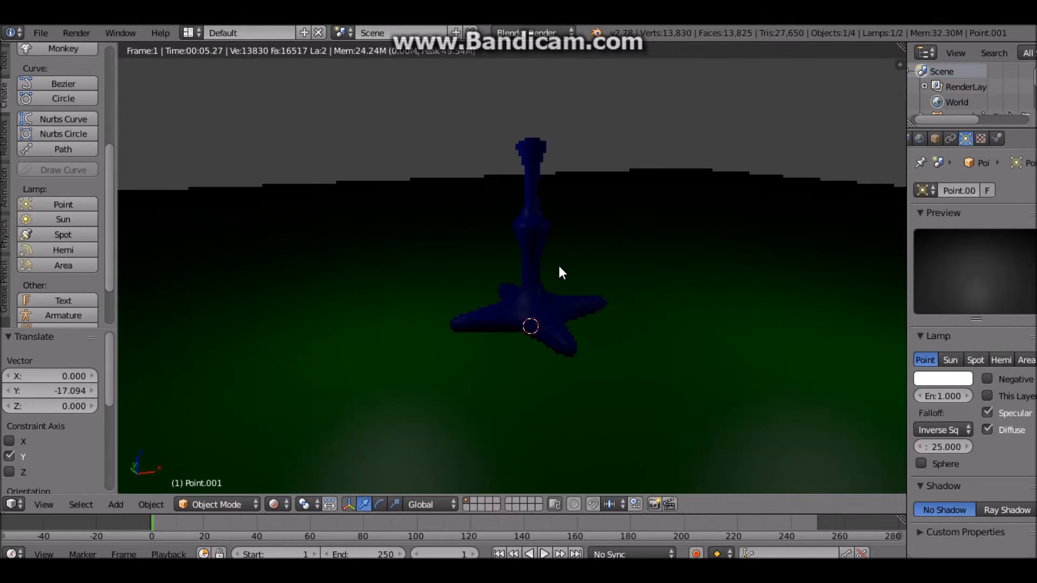
pyautogui.moveTo(559, 239); pyautogui.dragTo(587, 243, button='middle')
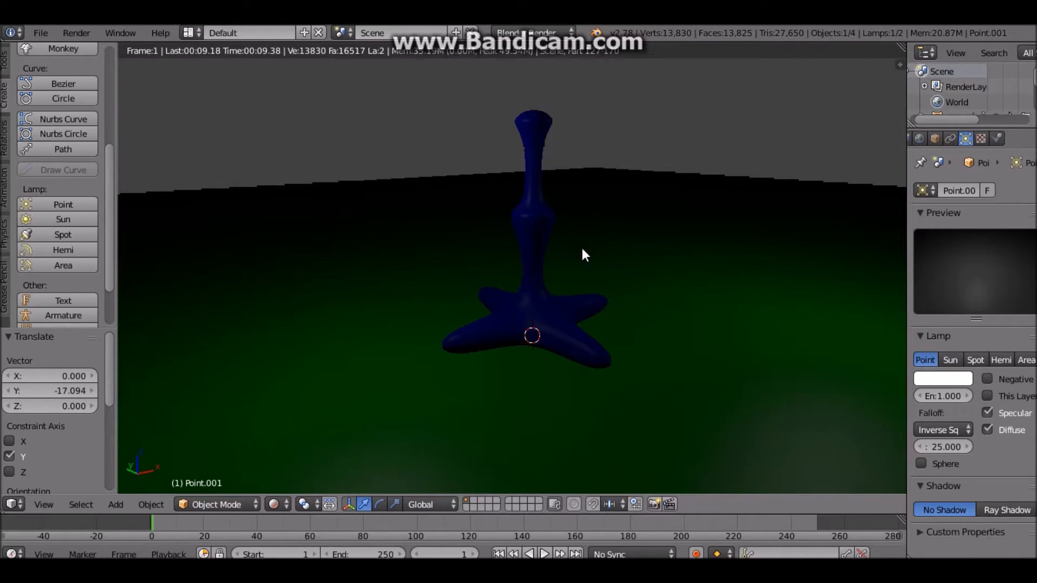
pyautogui.moveTo(578, 286); pyautogui.dragTo(428, 298, button='middle')
pyautogui.press('x')
pyautogui.hotkey('shift', 'z')
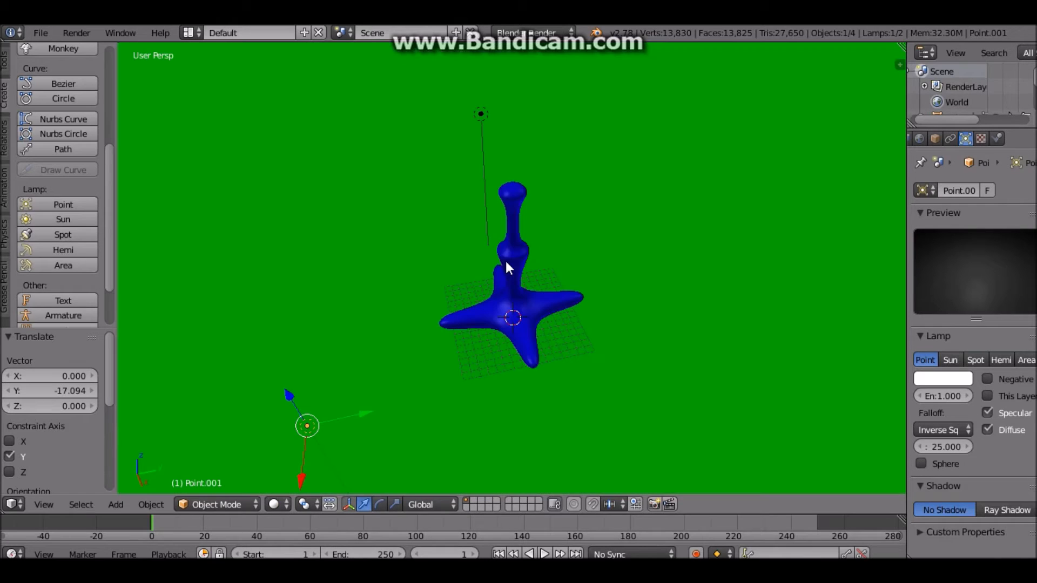
# Duplicate both point lamps in place, move the two copies along positive Y past the tower, and deselect everything
pyautogui.keyDown('shift'); pyautogui.rightClick(481, 116); pyautogui.keyUp('shift')
pyautogui.moveTo(472, 125); pyautogui.dragTo(390, 274, button='middle')
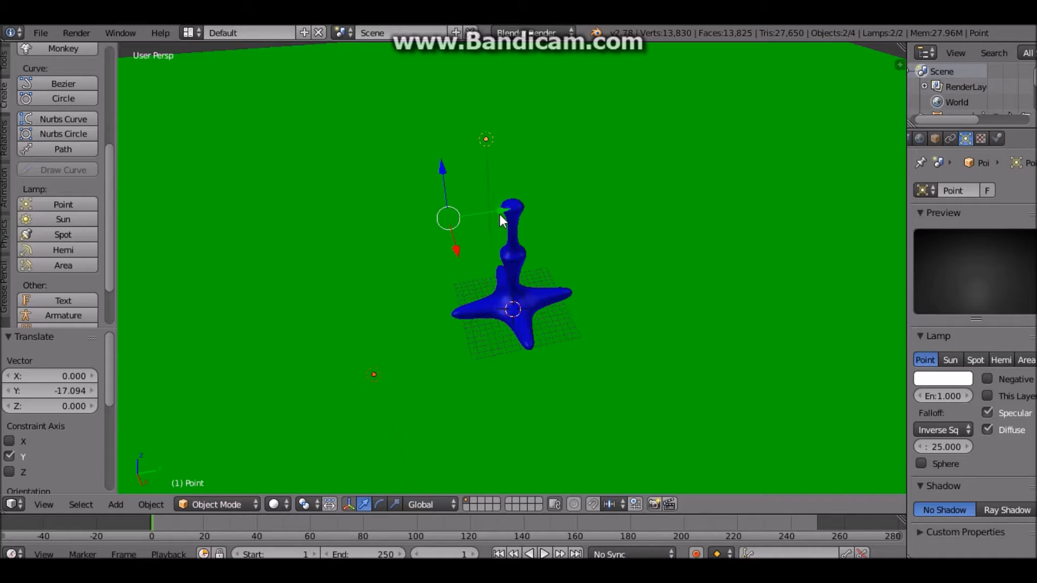
pyautogui.hotkey('shift', 'd')
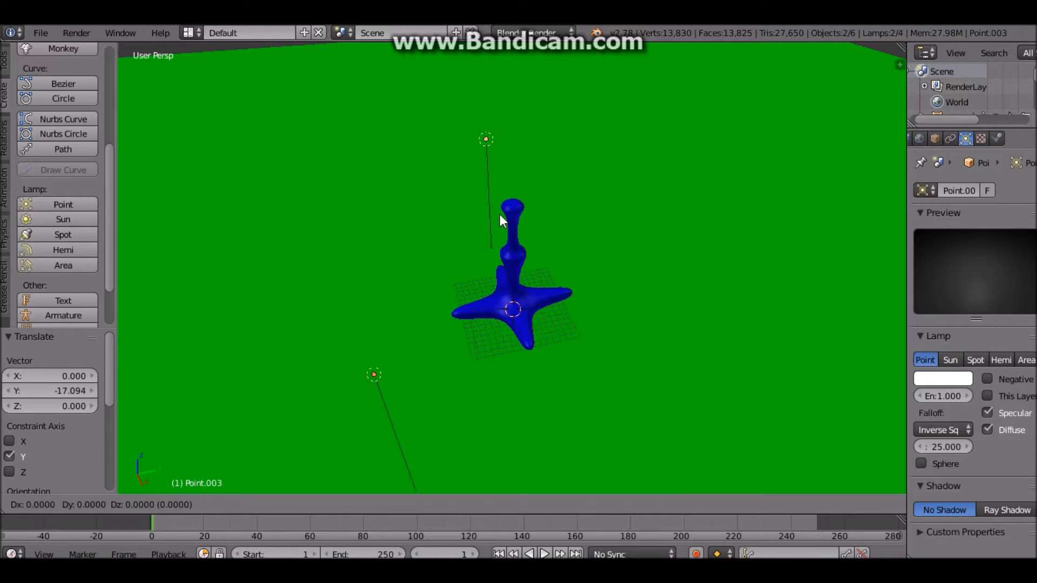
pyautogui.press('Escape')
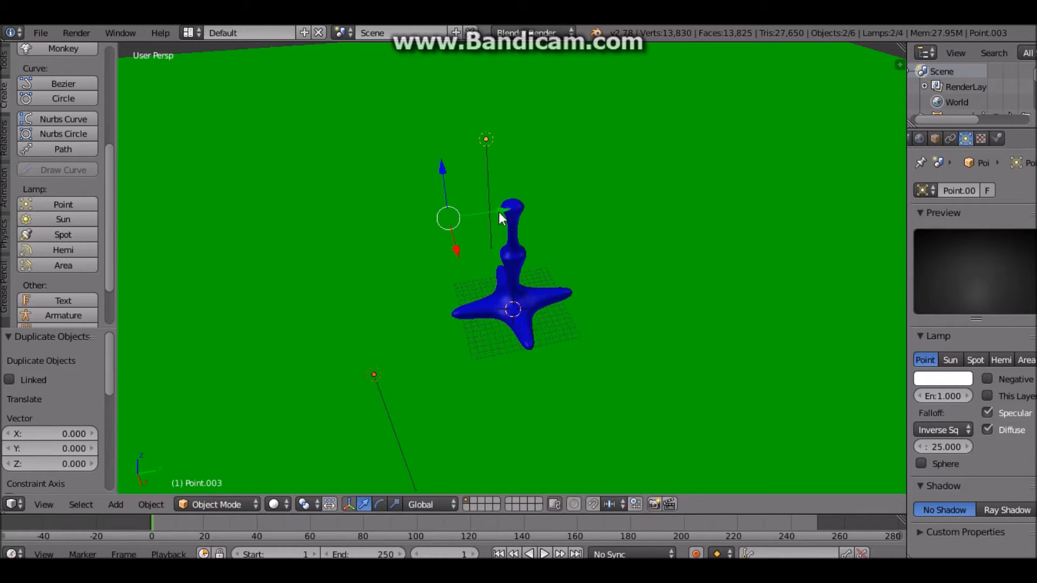
pyautogui.press('g')
pyautogui.press('y')
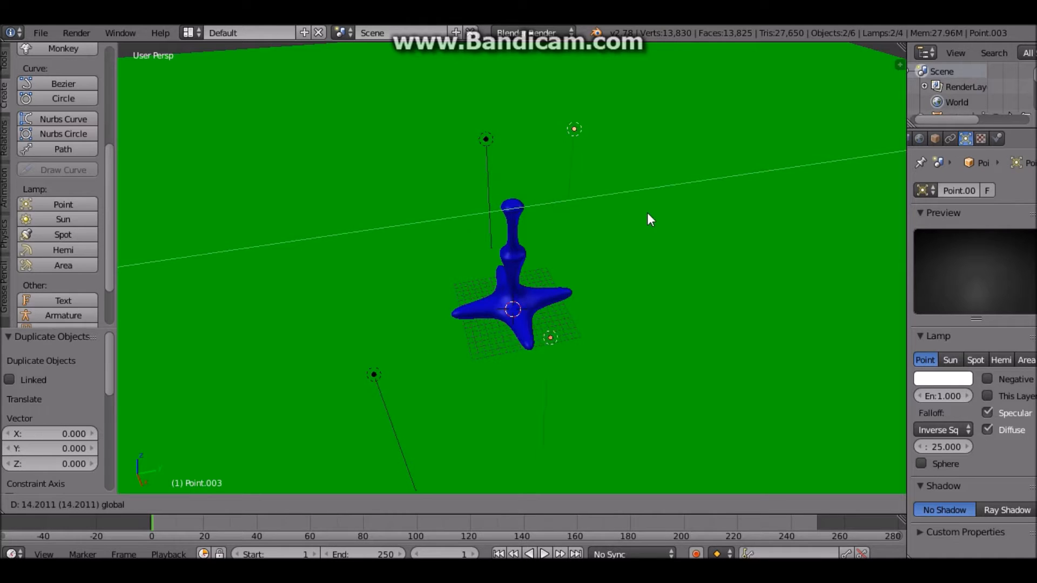
pyautogui.click(736, 208)
pyautogui.press('a')
# Select the two original point lamps, move them along negative Y away from the copied pair, and deselect everything
pyautogui.moveTo(519, 298); pyautogui.dragTo(558, 272, button='middle')
pyautogui.rightClick(402, 194)
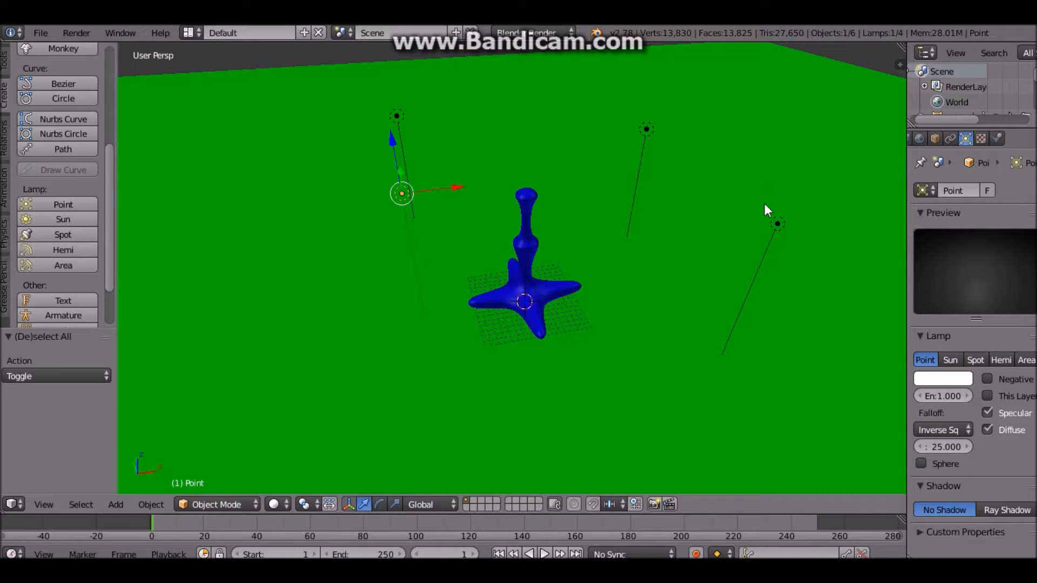
pyautogui.keyDown('shift'); pyautogui.rightClick(778, 223); pyautogui.keyUp('shift')
pyautogui.moveTo(776, 221); pyautogui.dragTo(501, 229, button='middle')
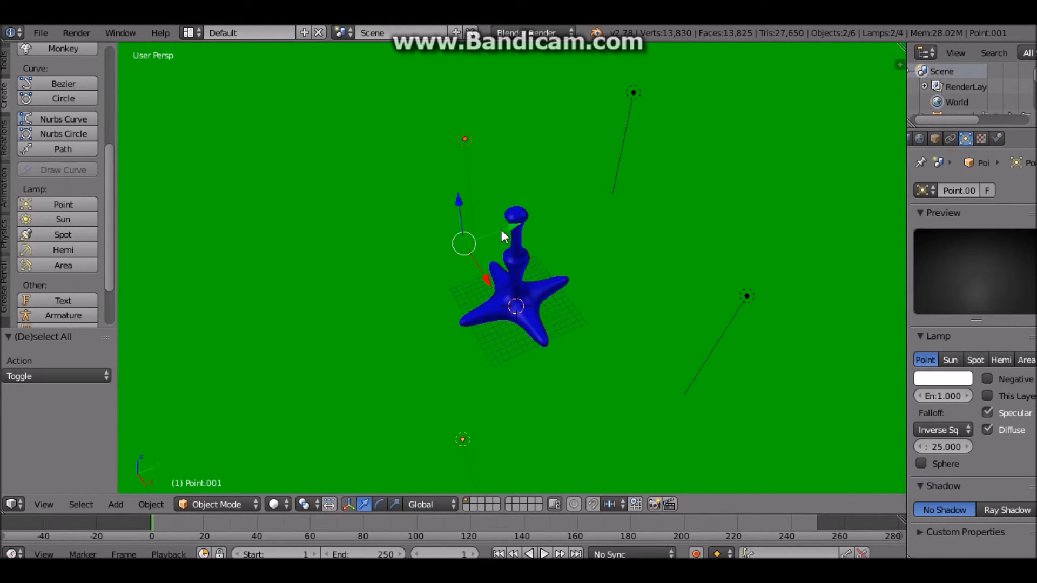
pyautogui.press('g')
pyautogui.press('y')
pyautogui.click(377, 265)
pyautogui.press('a')
# Preview the lighting from all four point lamps in rendered shading, and return to solid shading
pyautogui.moveTo(533, 288); pyautogui.dragTo(582, 309, button='middle')
pyautogui.hotkey('shift', 'z')
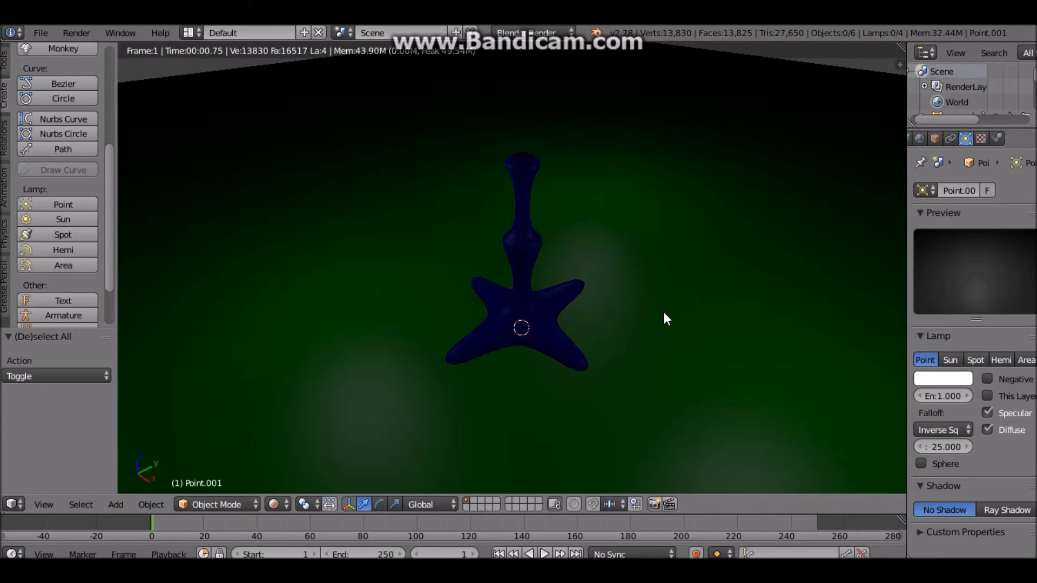
pyautogui.moveTo(639, 304); pyautogui.dragTo(474, 284, button='middle')
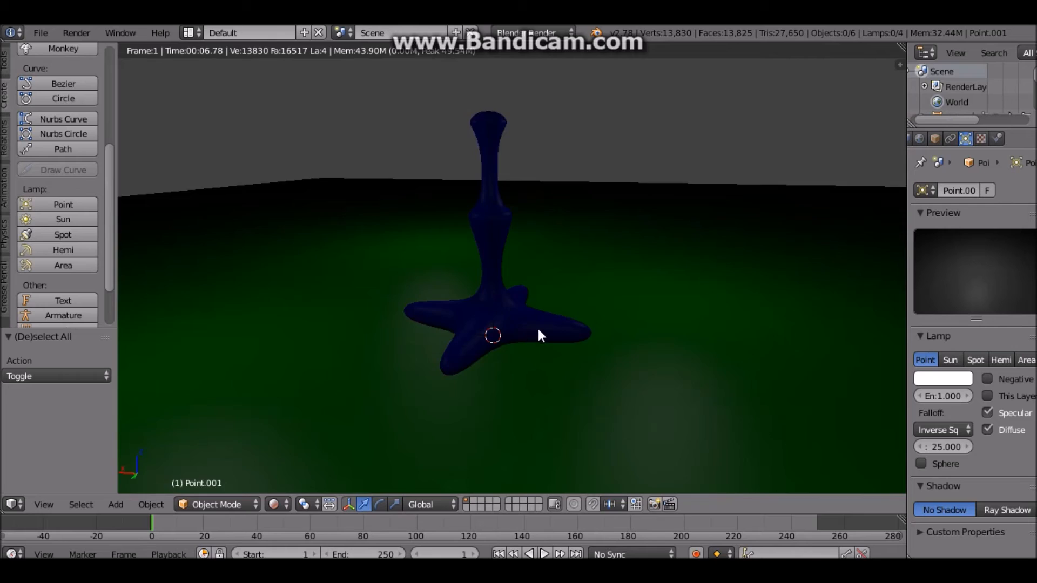
pyautogui.hotkey('shift', 'z')
# Select the original point lamp and raise its energy to 3.290
pyautogui.rightClick(688, 101)
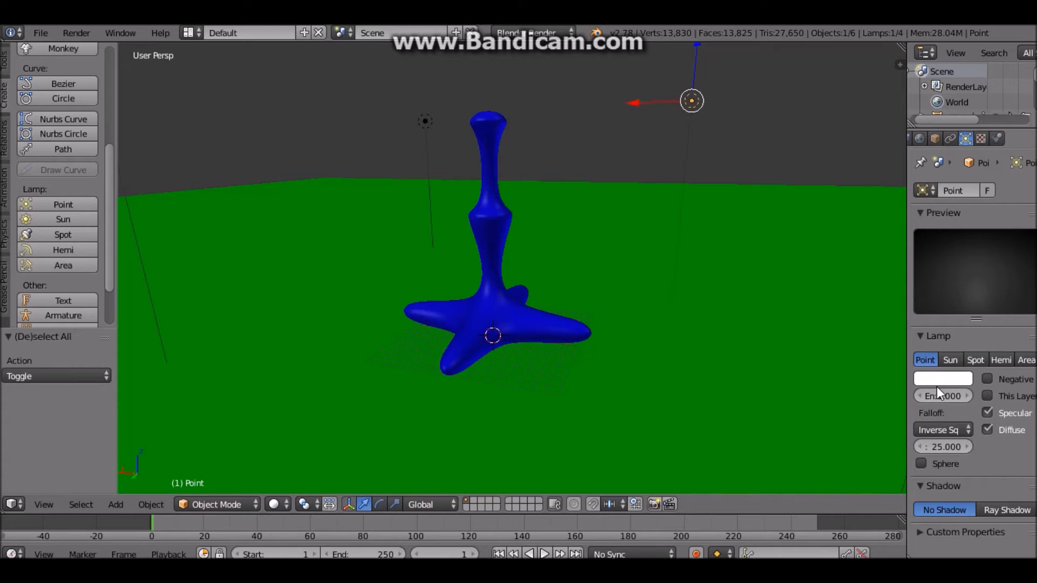
pyautogui.scroll(2, 964, 140)
pyautogui.scroll(-1, 986, 139)
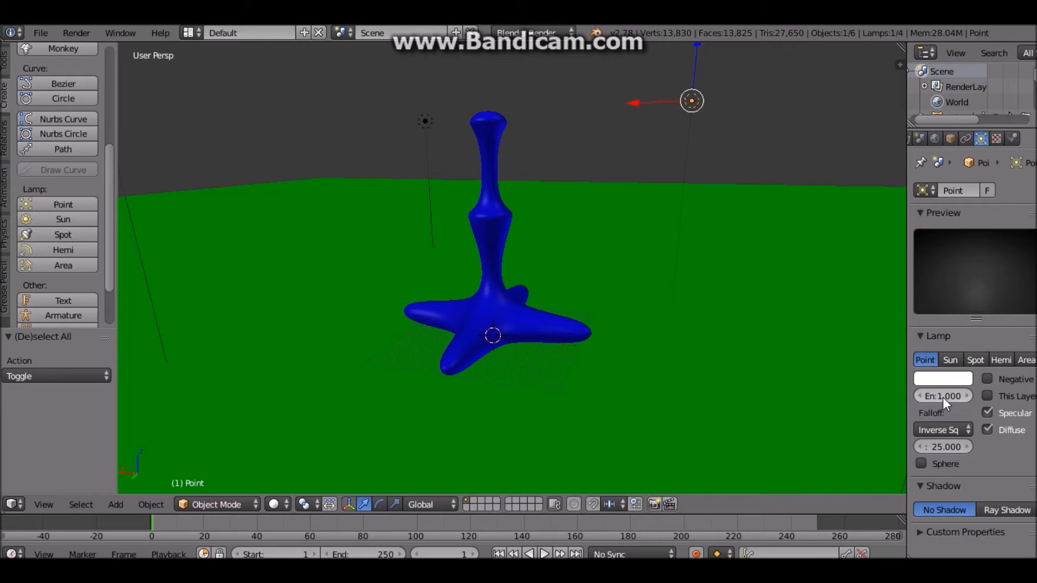
pyautogui.moveTo(943, 397); pyautogui.dragTo(983, 397)
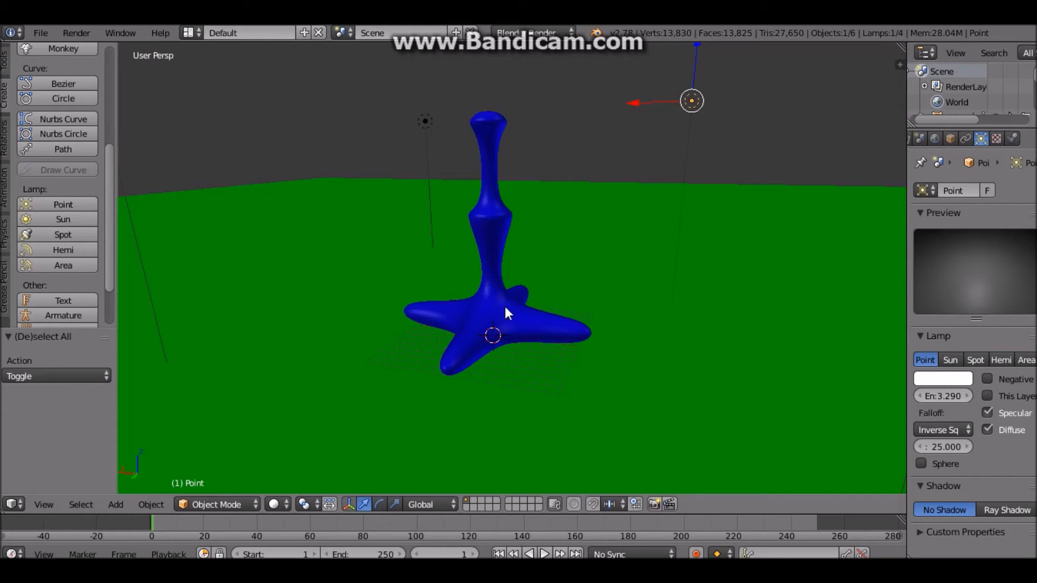
# Preview the brightened lamp's effect in rendered shading, return to solid shading, and inspect the four-lamp layout around the tower
pyautogui.hotkey('shift', 'z')
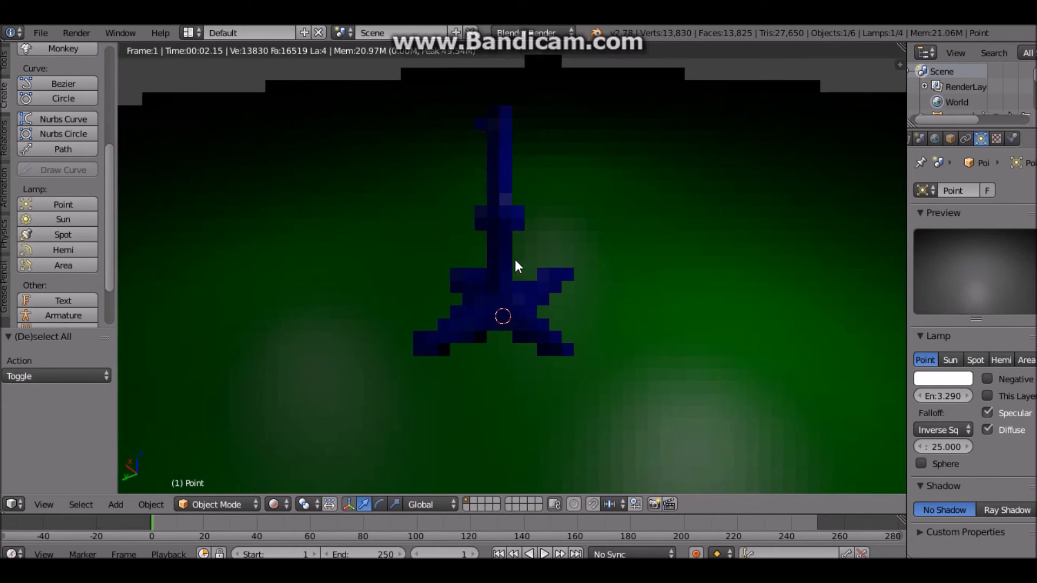
pyautogui.moveTo(591, 272); pyautogui.dragTo(404, 248, button='middle')
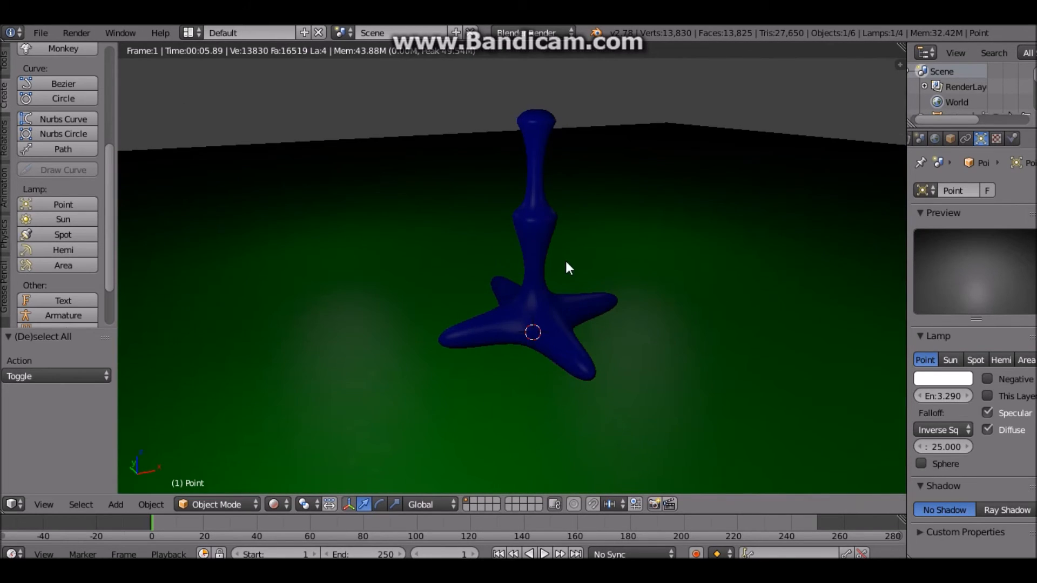
pyautogui.hotkey('shift', 'z')
pyautogui.scroll(-3, 582, 259)
pyautogui.moveTo(616, 241); pyautogui.dragTo(631, 198, button='middle')
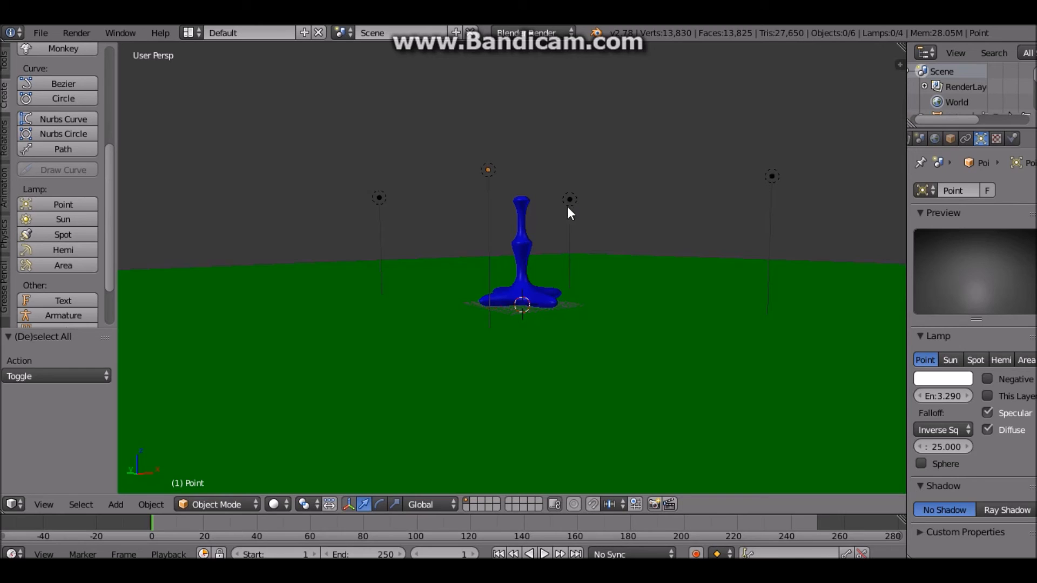
pyautogui.moveTo(547, 200); pyautogui.dragTo(564, 326, button='middle')
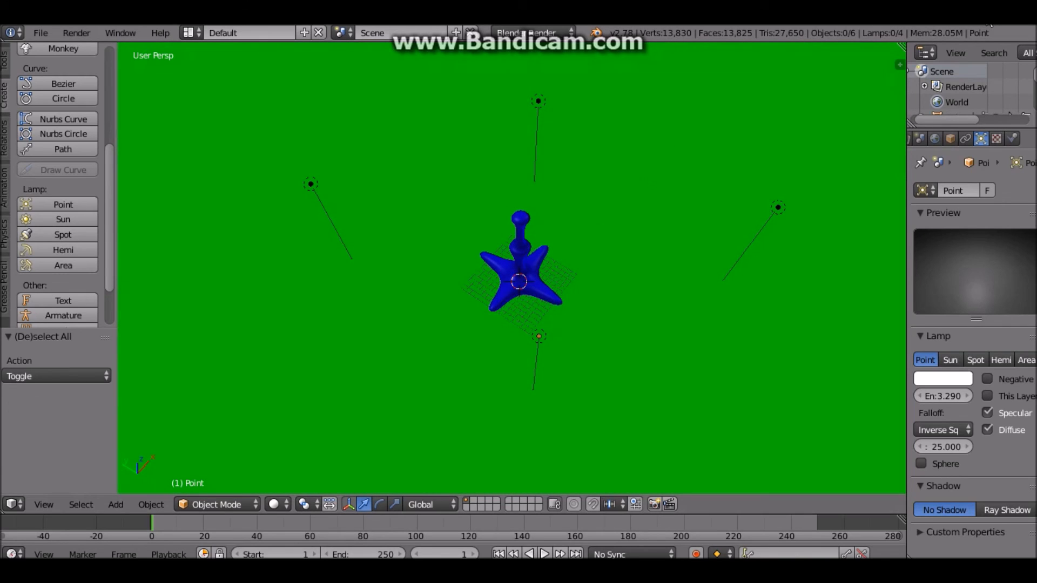